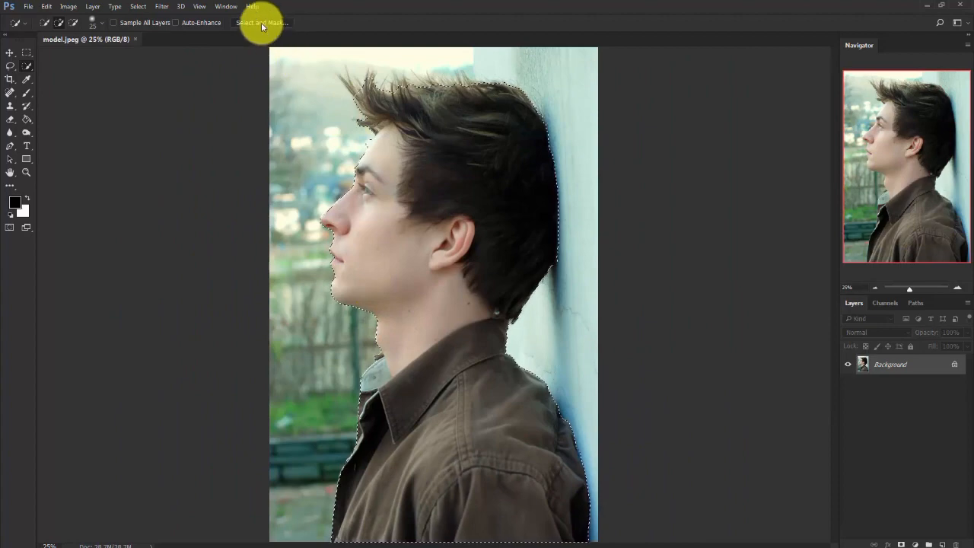
Open Select and Mask for the man's selection and refine the edge around his hair and the back of his head.
click(261, 22)
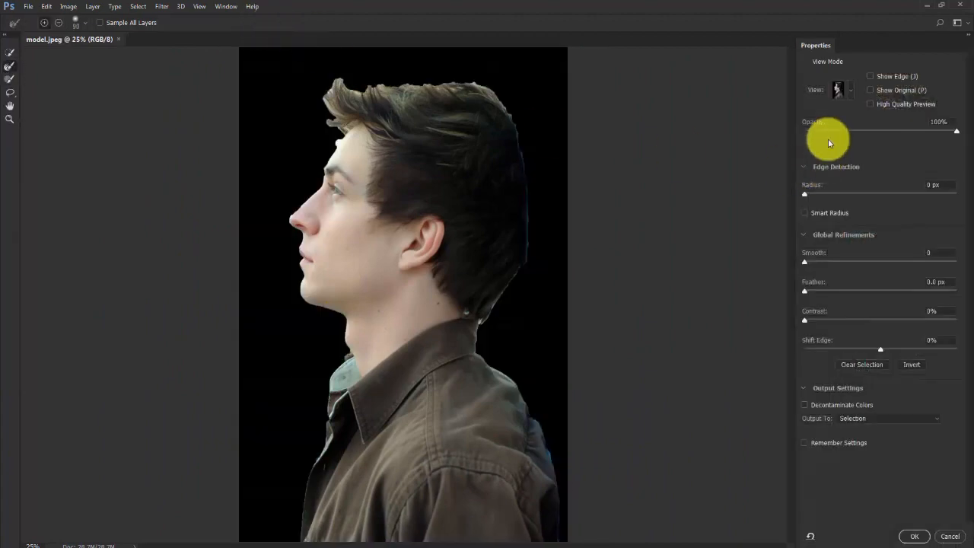
click(846, 92)
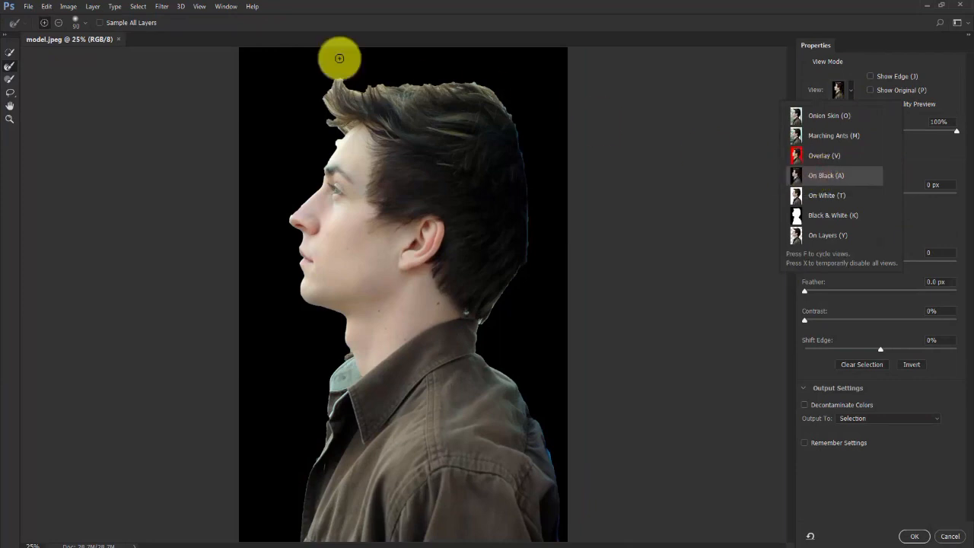
click(9, 68)
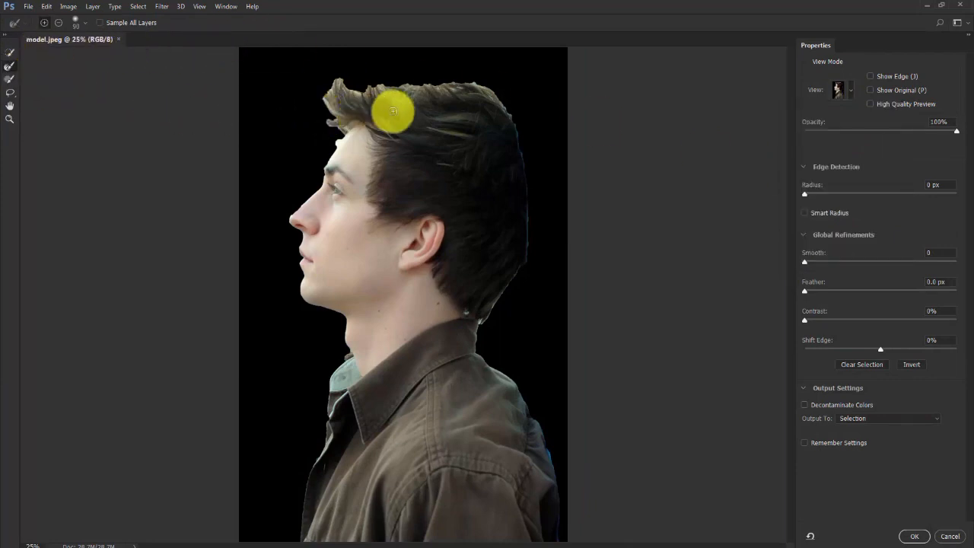
mouse_move(448, 91)
mouse_down()
mouse_move(348, 93)
mouse_move(313, 72)
mouse_move(348, 129)
mouse_move(339, 76)
mouse_move(355, 98)
mouse_move(451, 84)
mouse_move(479, 86)
mouse_move(500, 104)
mouse_move(442, 88)
mouse_move(374, 94)
mouse_move(335, 103)
mouse_move(335, 144)
mouse_up()
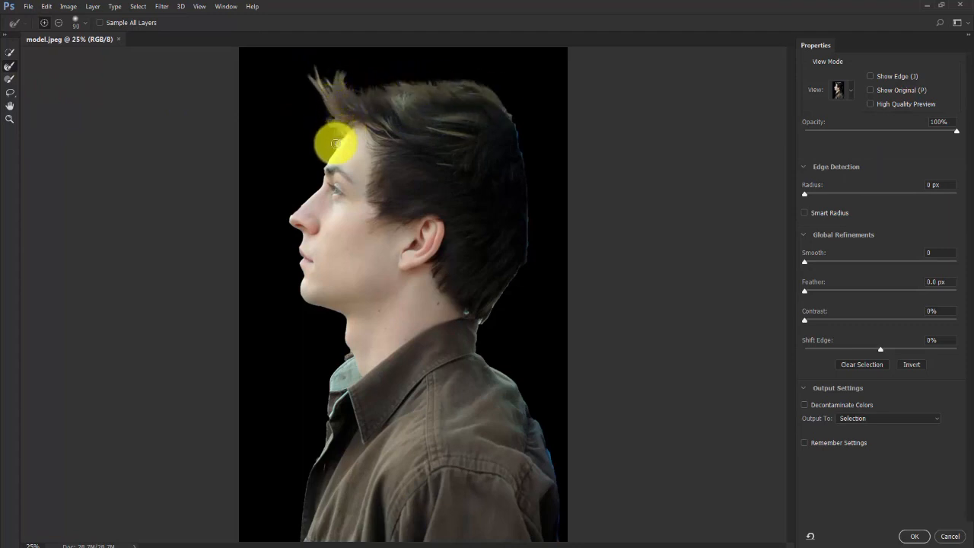
mouse_move(318, 108)
mouse_down()
mouse_move(362, 112)
mouse_move(364, 98)
mouse_move(387, 116)
mouse_move(435, 125)
mouse_move(484, 294)
mouse_move(468, 313)
mouse_move(512, 321)
mouse_move(500, 299)
mouse_move(490, 302)
mouse_move(469, 344)
mouse_move(492, 291)
mouse_up()
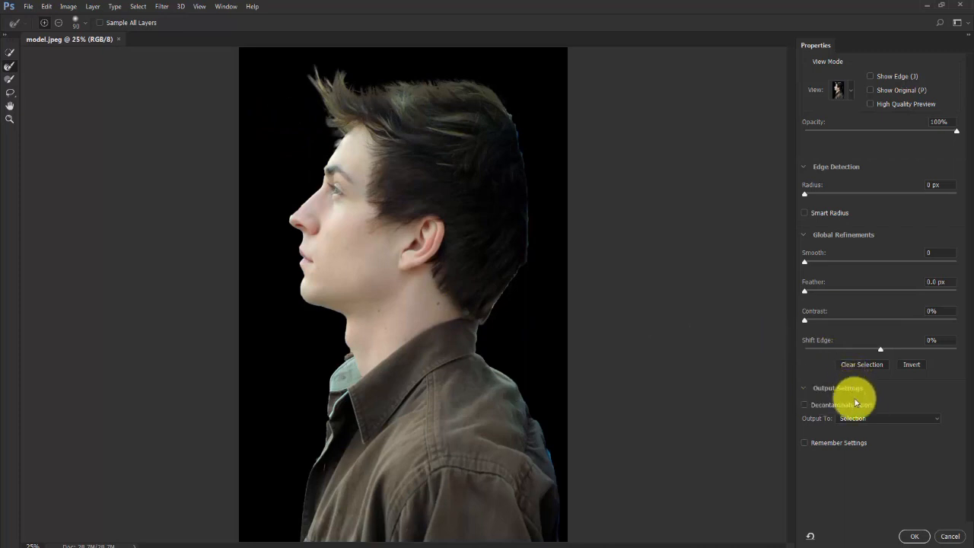
Output the refined selection to a new layer.
click(869, 419)
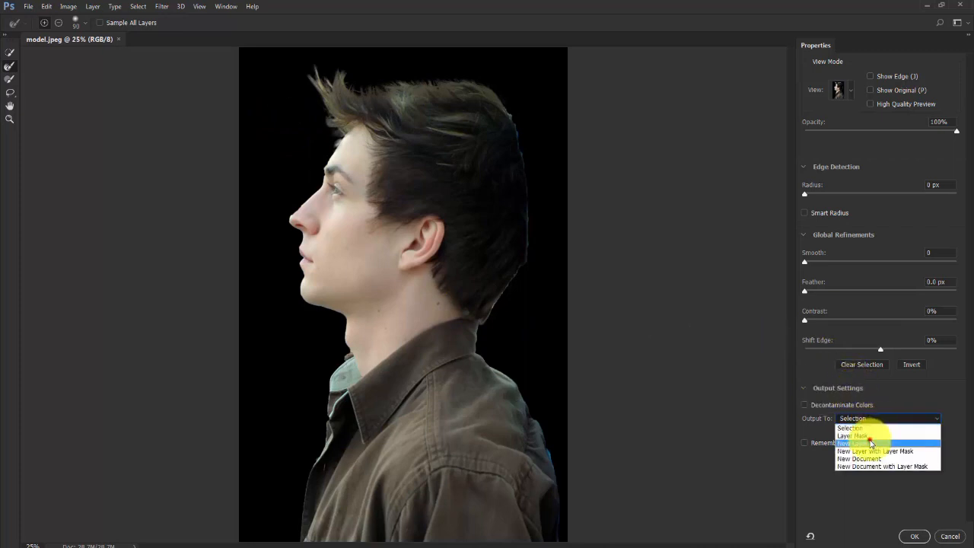
click(869, 440)
click(919, 536)
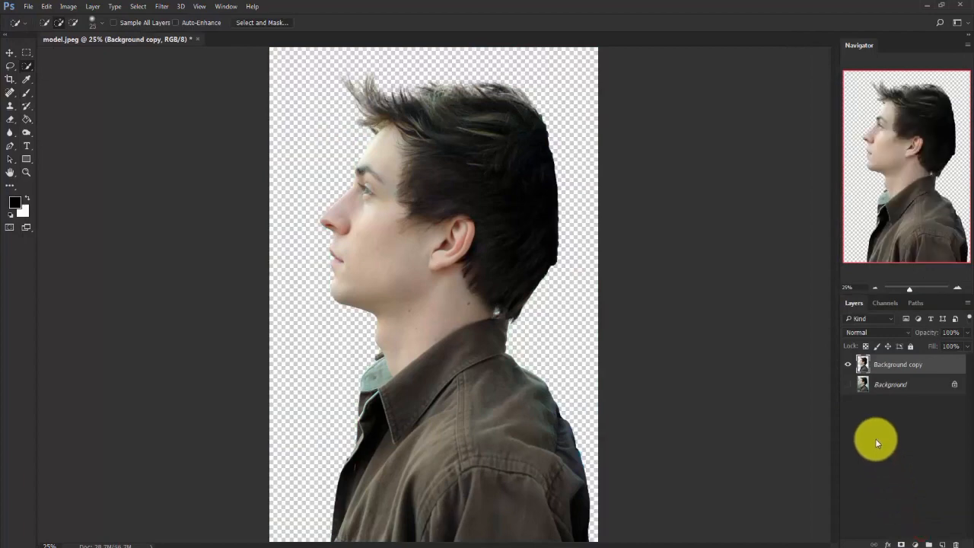
Delete the original Background layer and rename the cut-out layer as model.
click(910, 383)
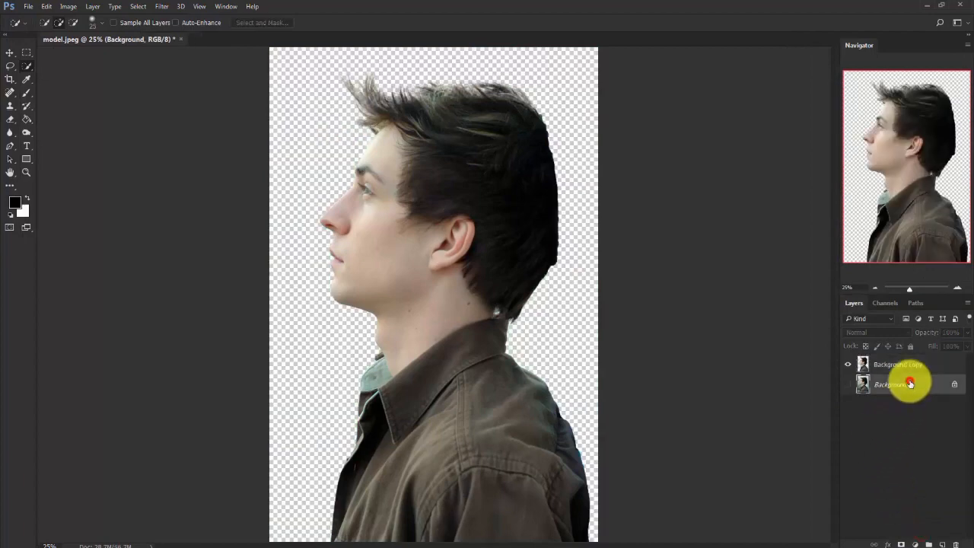
key(Delete)
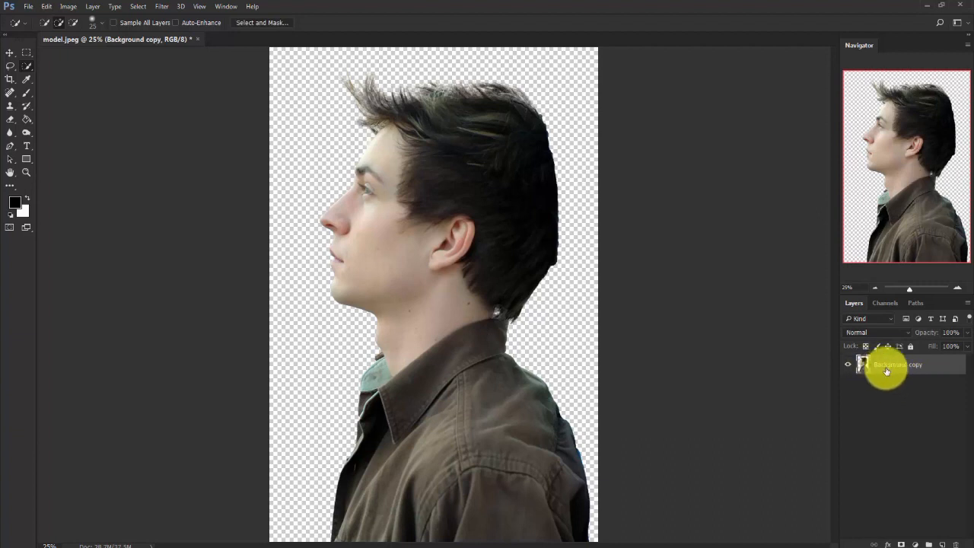
double_click(887, 368)
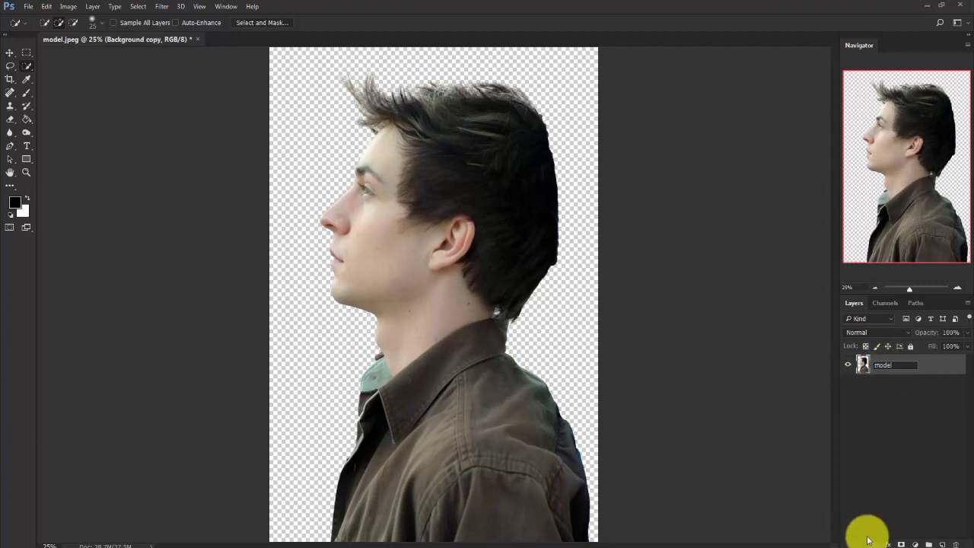
key(Return)
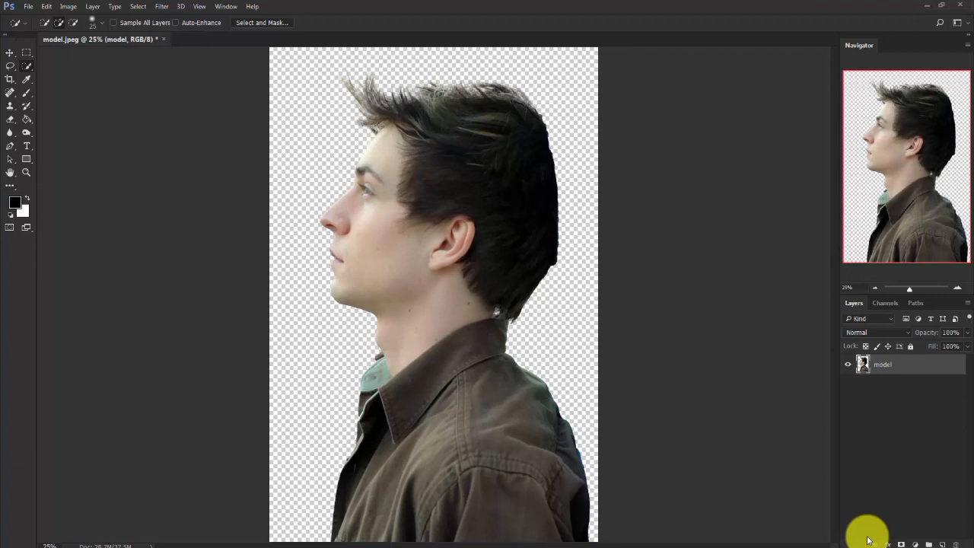
Extend the canvas with the Crop tool to about twice its width on both sides and slightly above the head.
key(ctrl+minus)
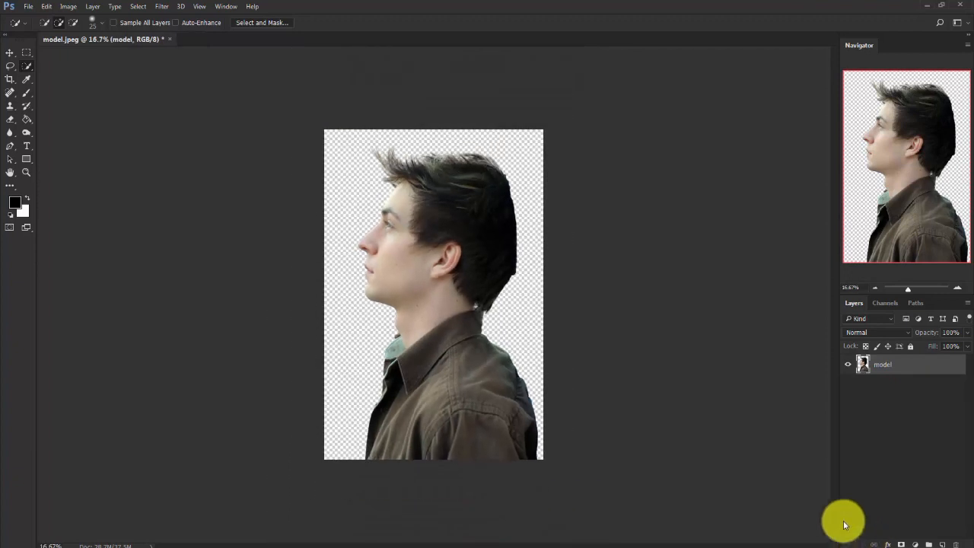
right_click(11, 76)
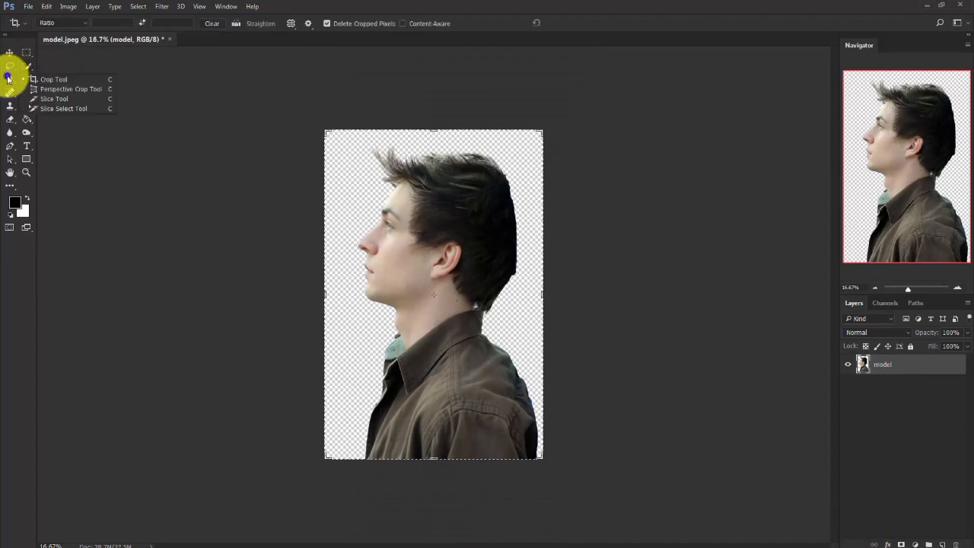
click(49, 76)
drag(325, 298, 285, 304)
drag(582, 297, 663, 304)
drag(437, 130, 437, 123)
click(570, 24)
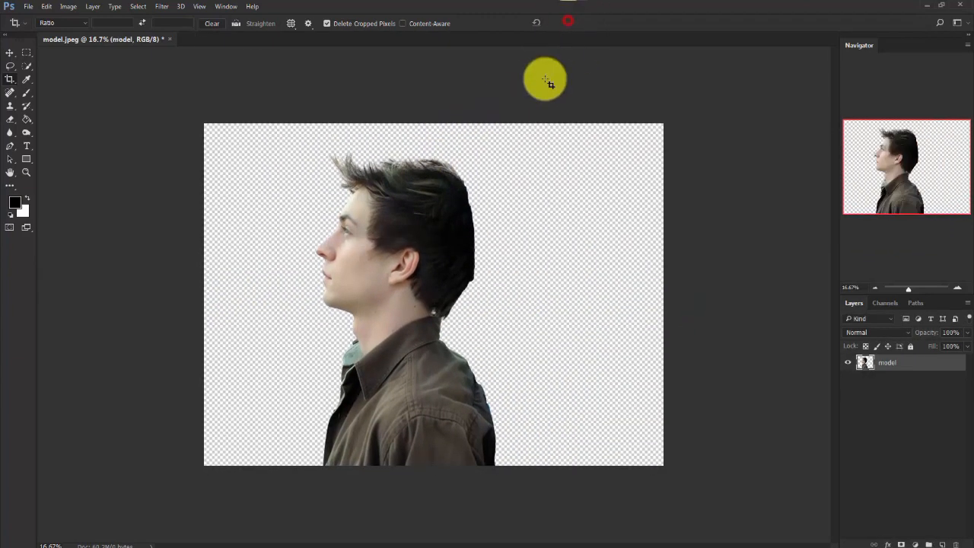
Add a Gradient fill layer using the Black, White preset.
click(900, 418)
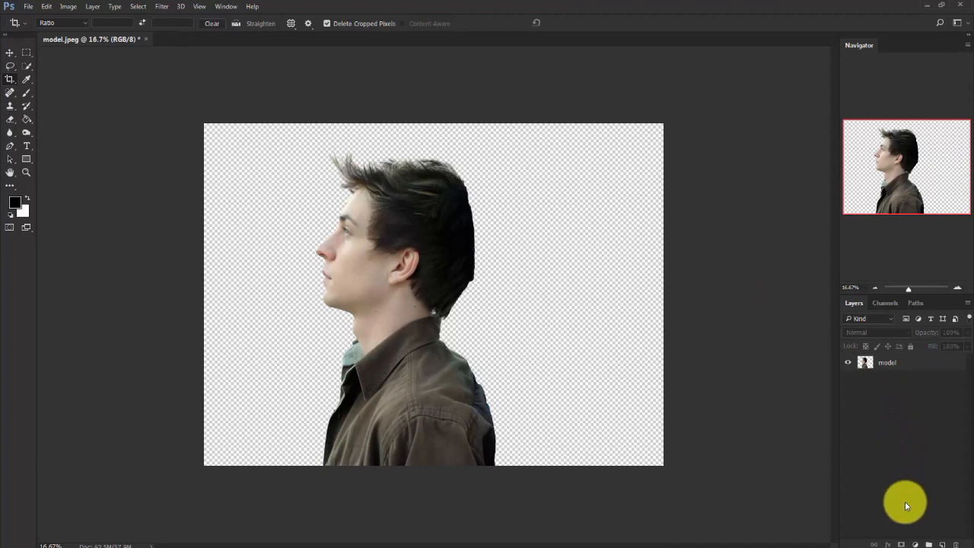
click(916, 544)
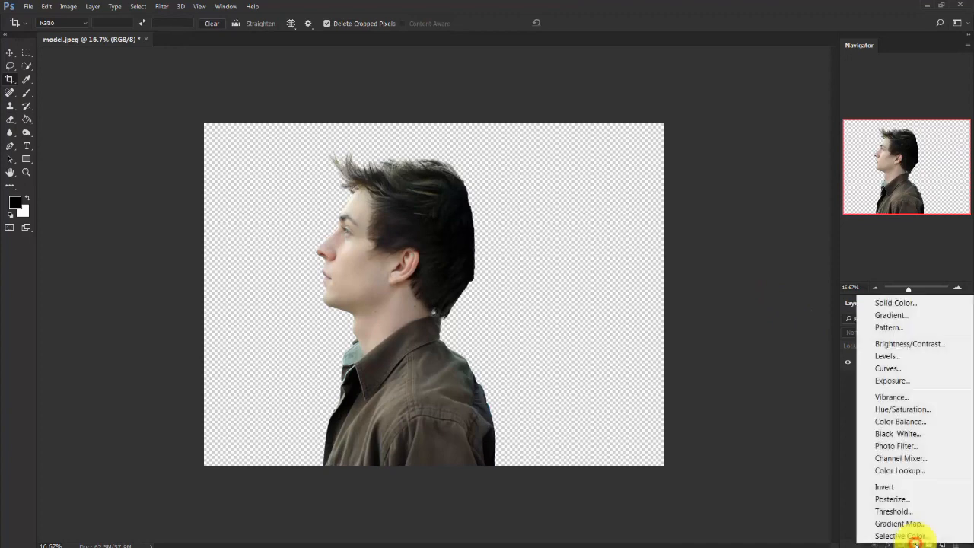
click(891, 315)
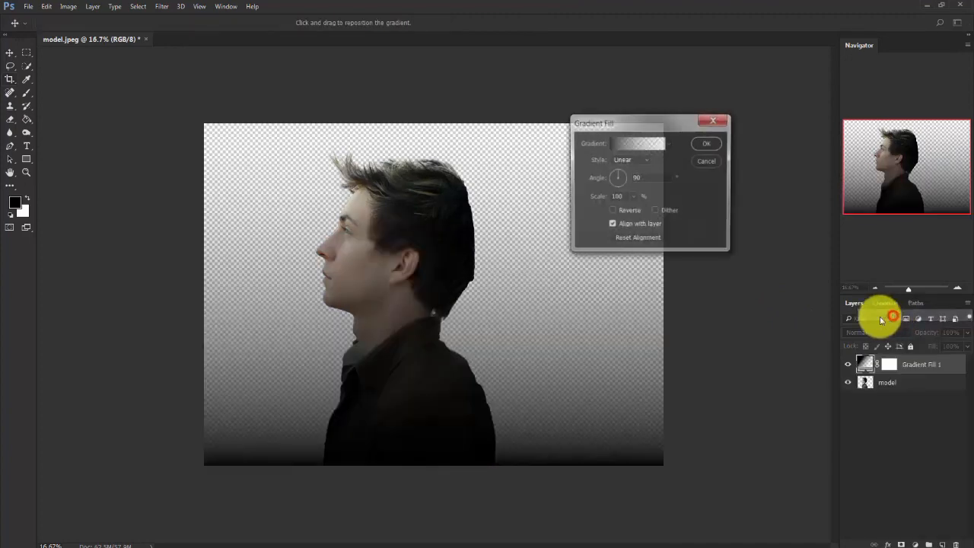
drag(661, 124, 532, 145)
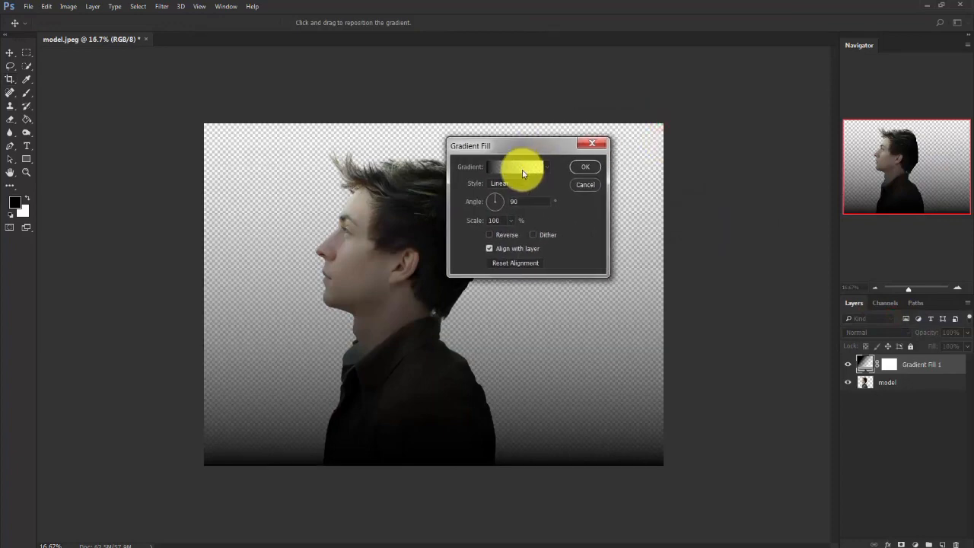
click(518, 163)
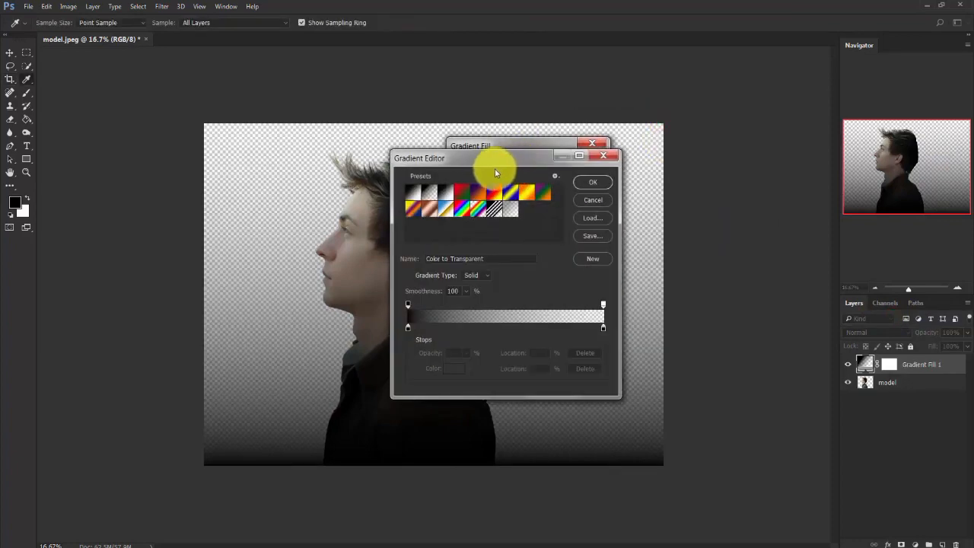
click(445, 195)
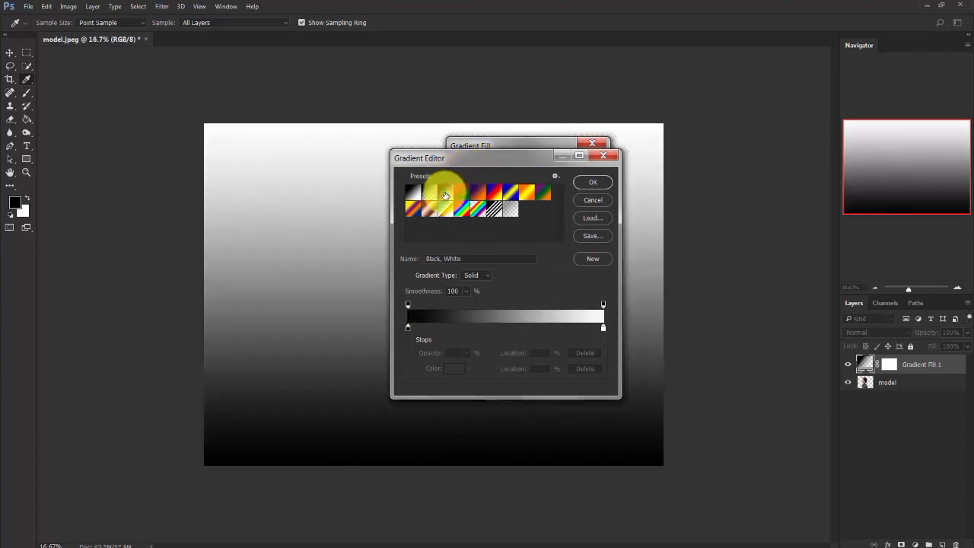
click(594, 182)
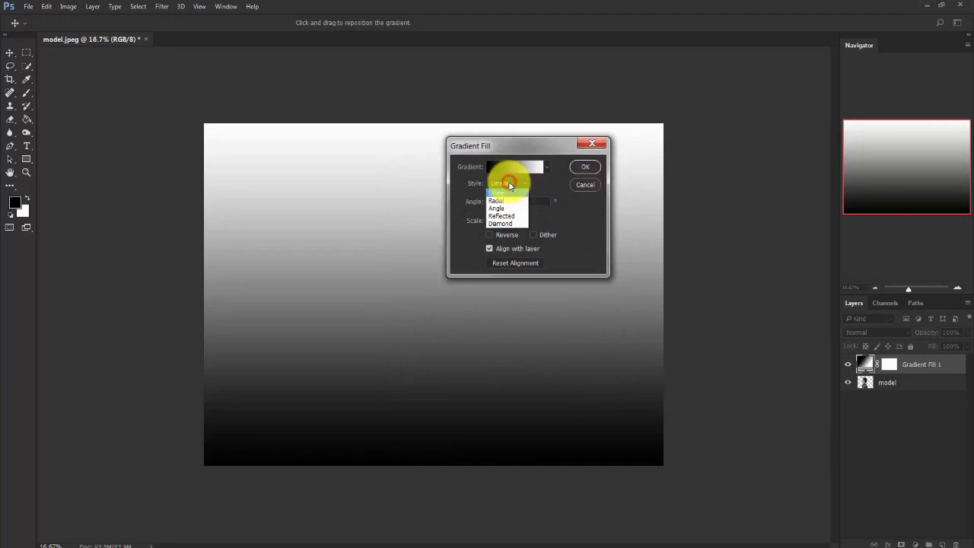
Make the gradient fill radial and reversed at 243% scale, and shift its bright centre slightly down the canvas.
click(508, 204)
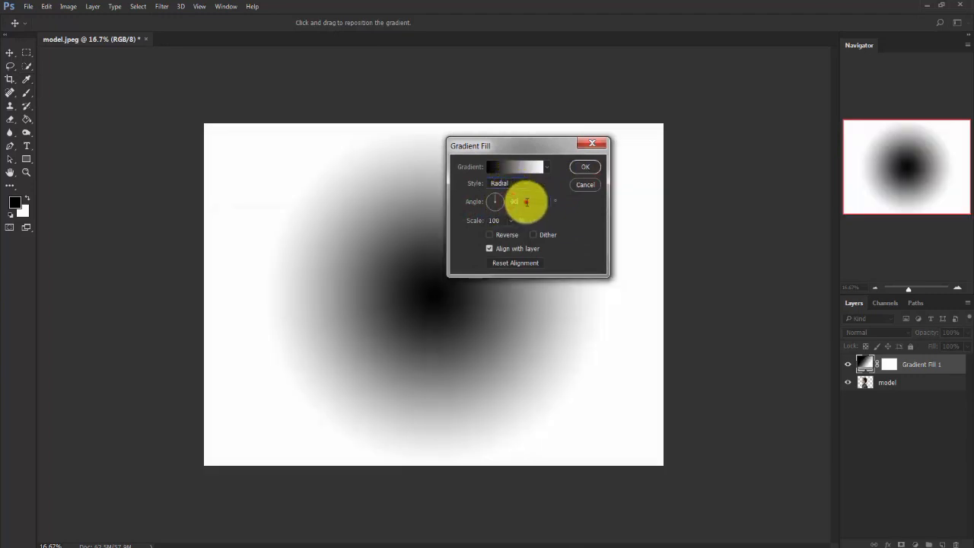
click(527, 201)
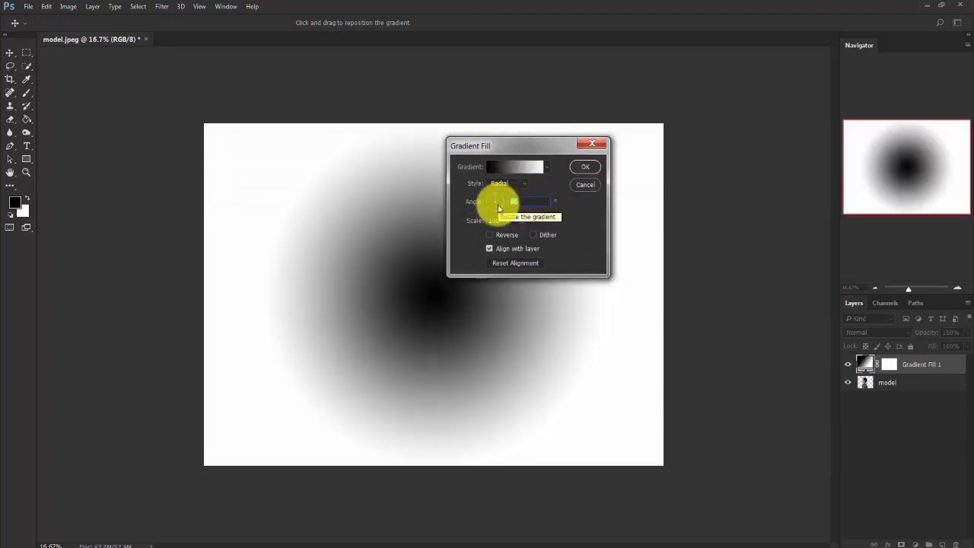
click(490, 234)
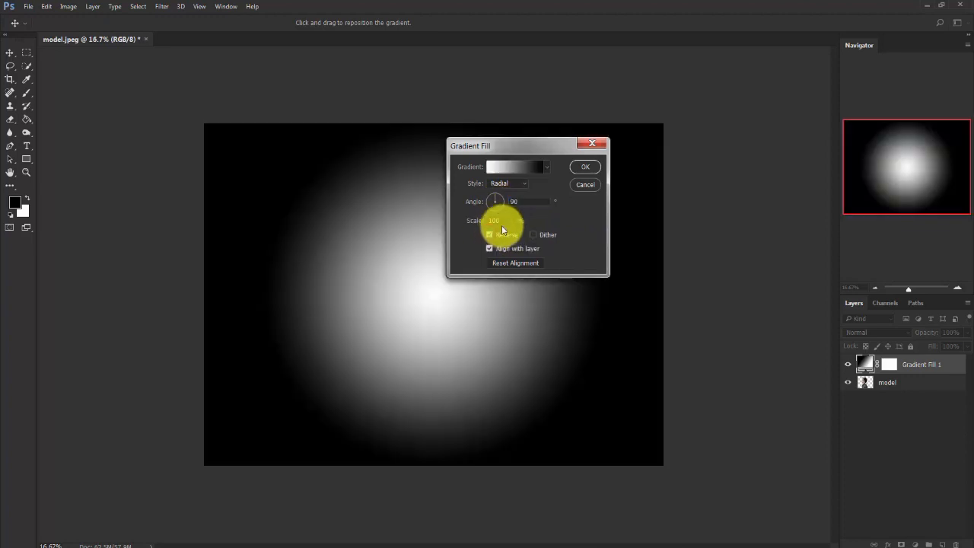
click(514, 220)
mouse_move(514, 237)
mouse_down()
mouse_move(504, 235)
mouse_move(516, 234)
mouse_up()
drag(510, 153, 601, 111)
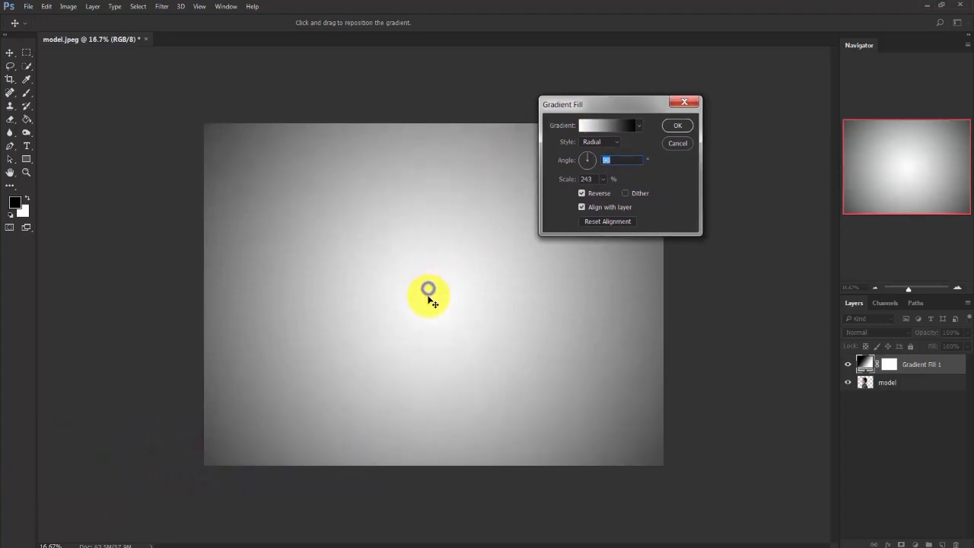
drag(431, 285, 435, 332)
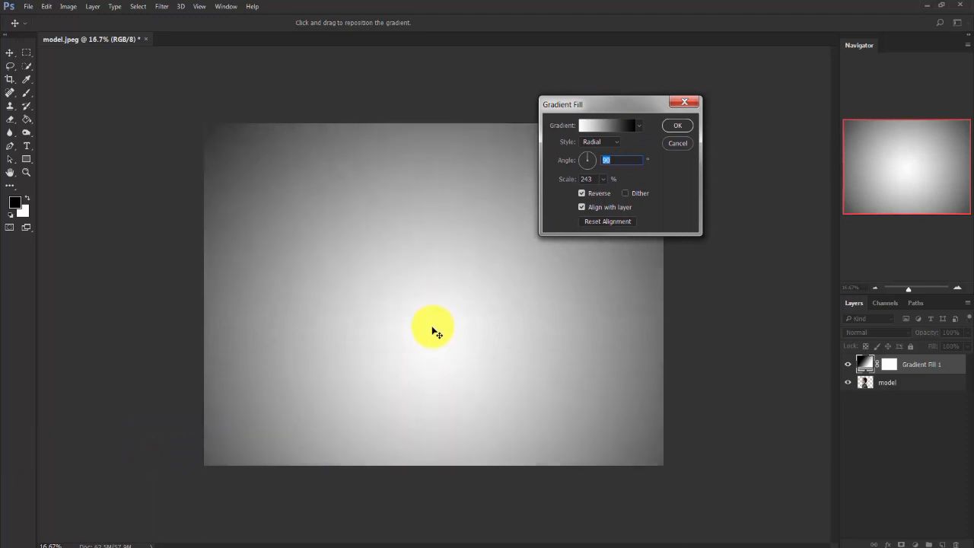
click(676, 128)
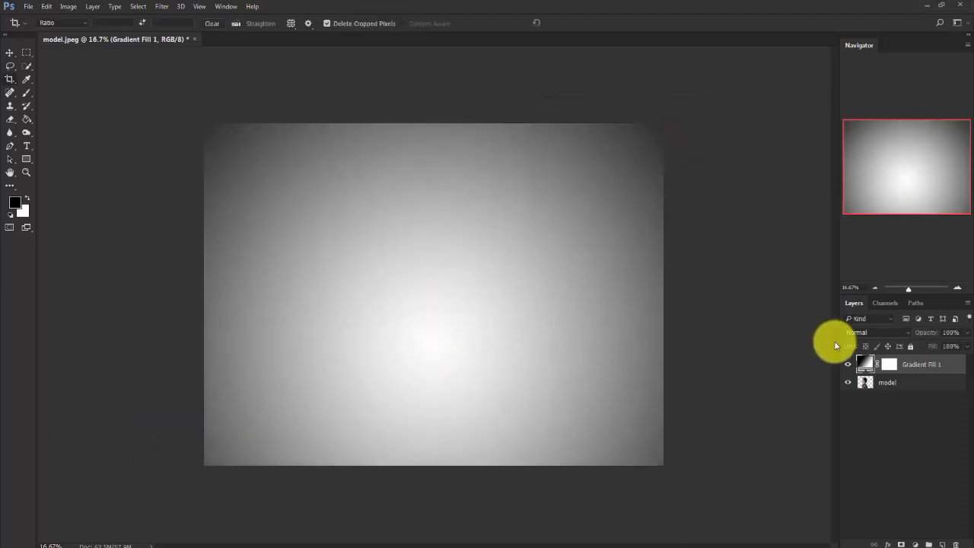
Move the gradient fill layer below the model layer and rename it as background.
drag(915, 366, 914, 403)
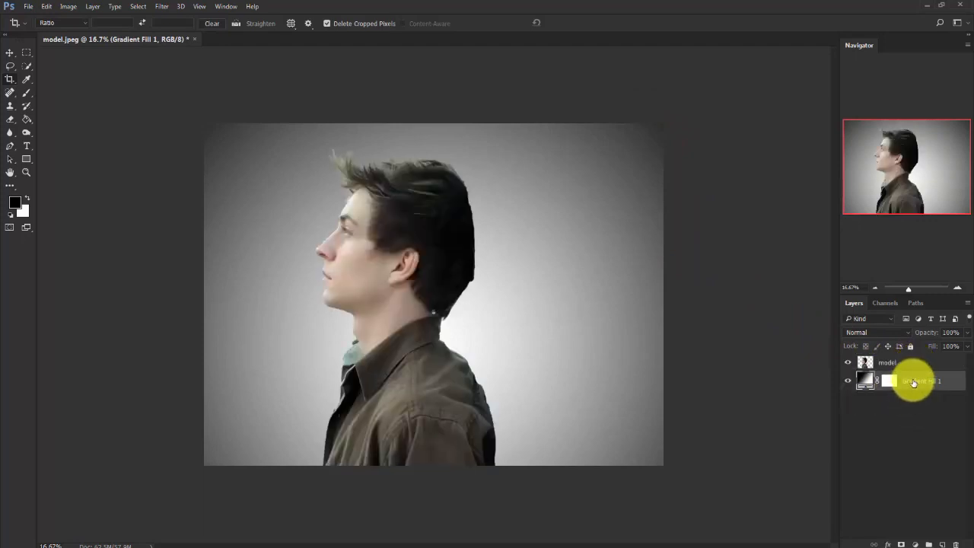
double_click(914, 382)
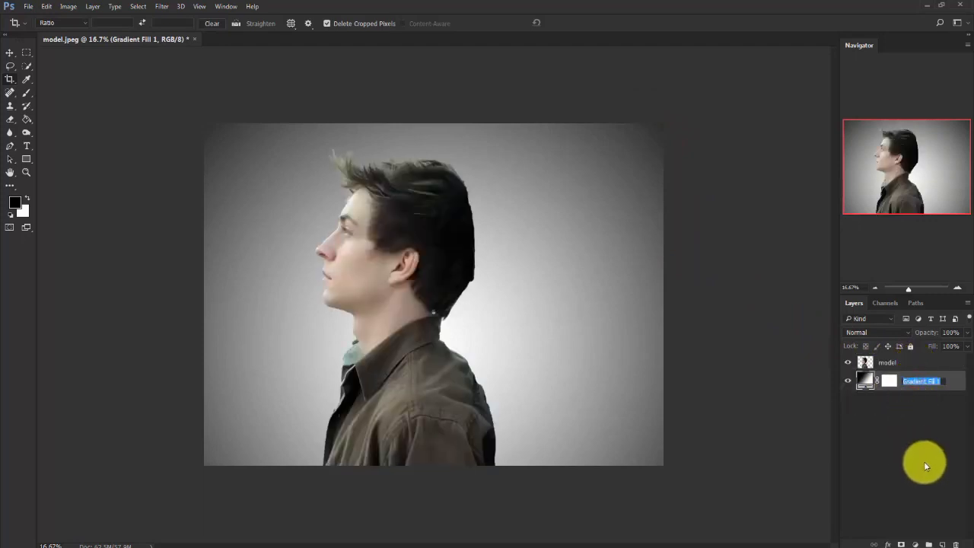
text(background)
key(Return)
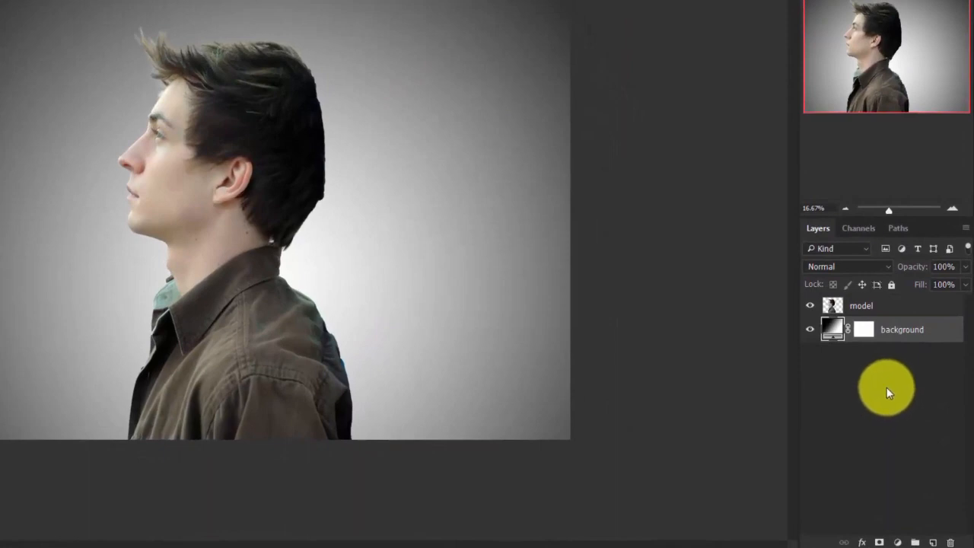
Duplicate the model layer and rename the copy as model.
click(888, 305)
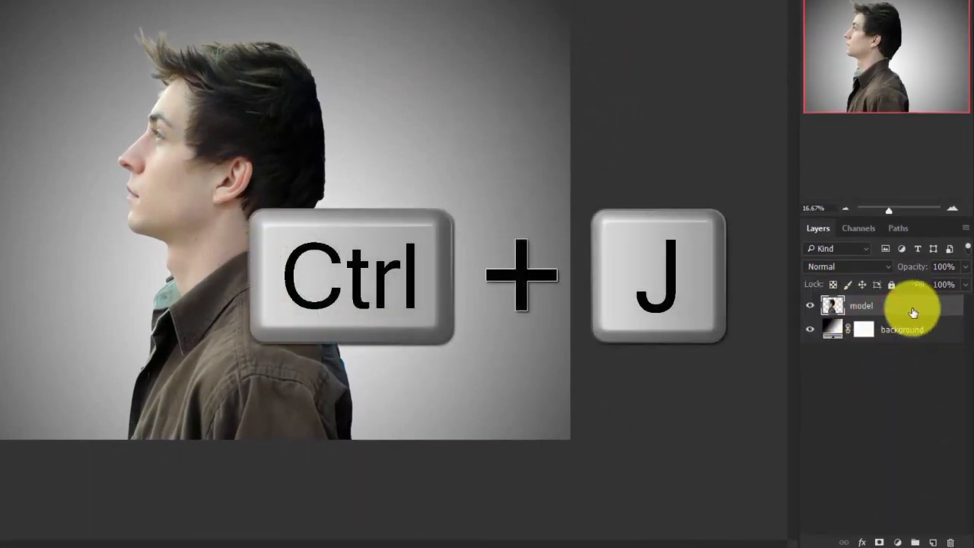
key(ctrl+j)
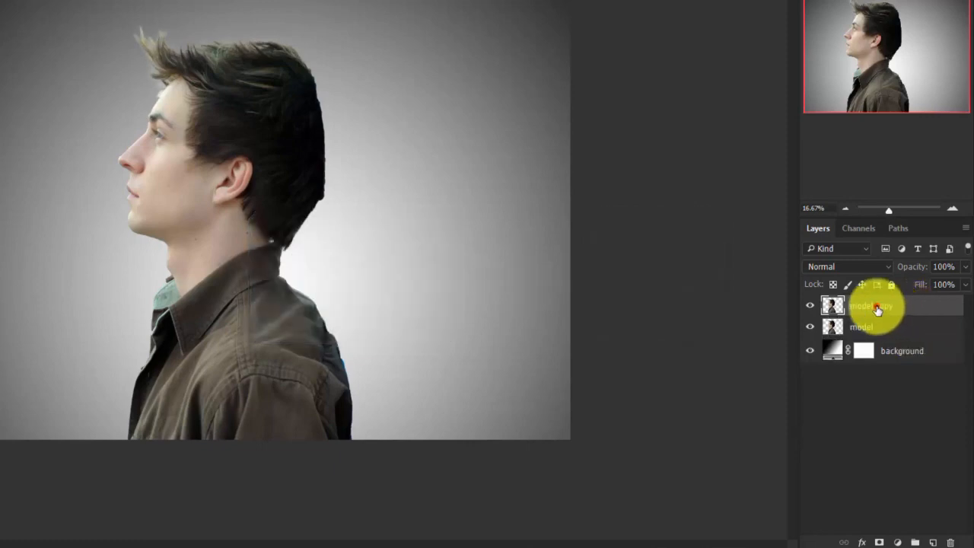
double_click(877, 307)
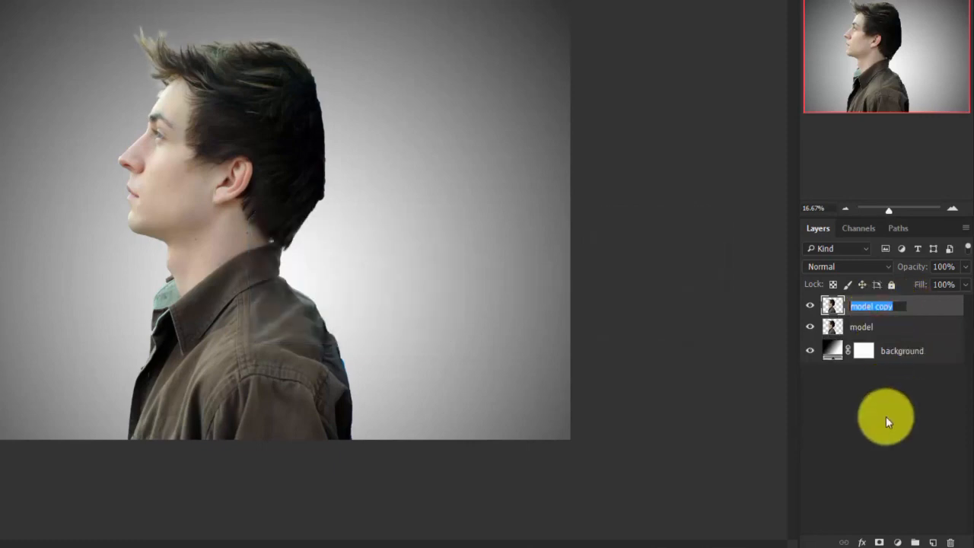
text(model)
key(Return)
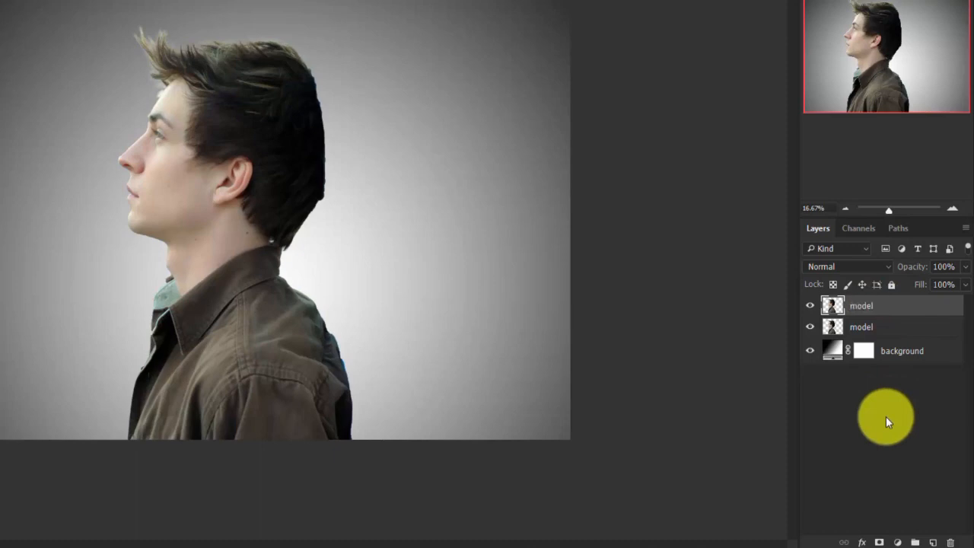
Rename the lower model layer as liquify and hide the upper model layer.
double_click(861, 327)
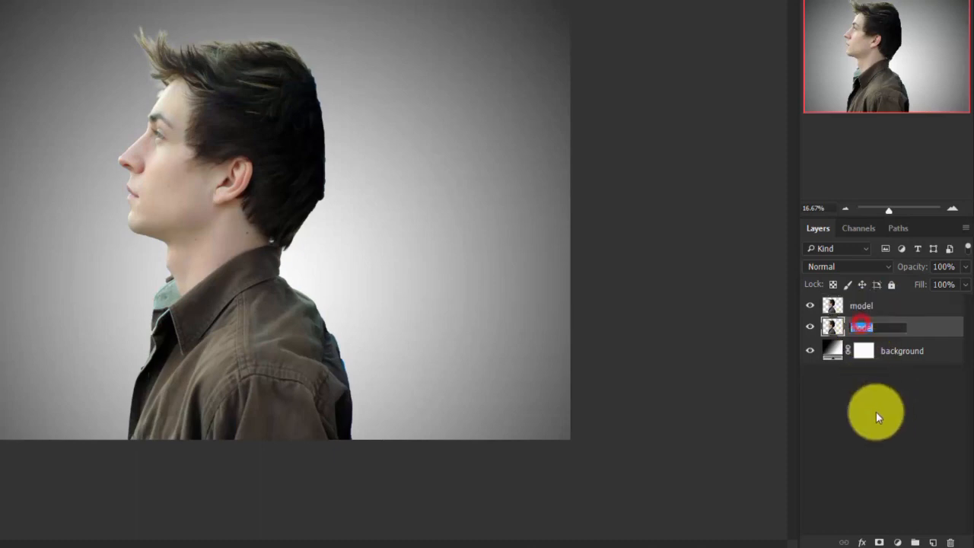
text(liquify)
key(Return)
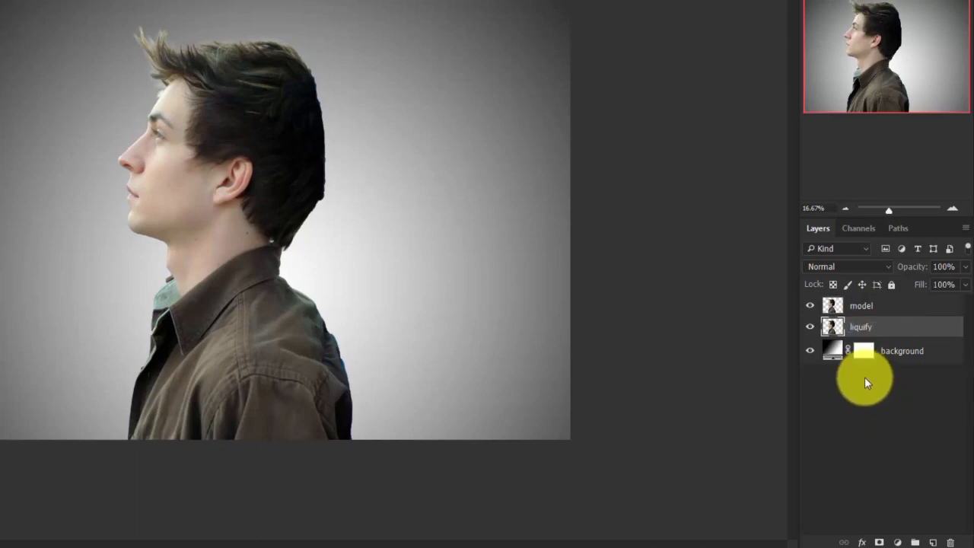
click(810, 305)
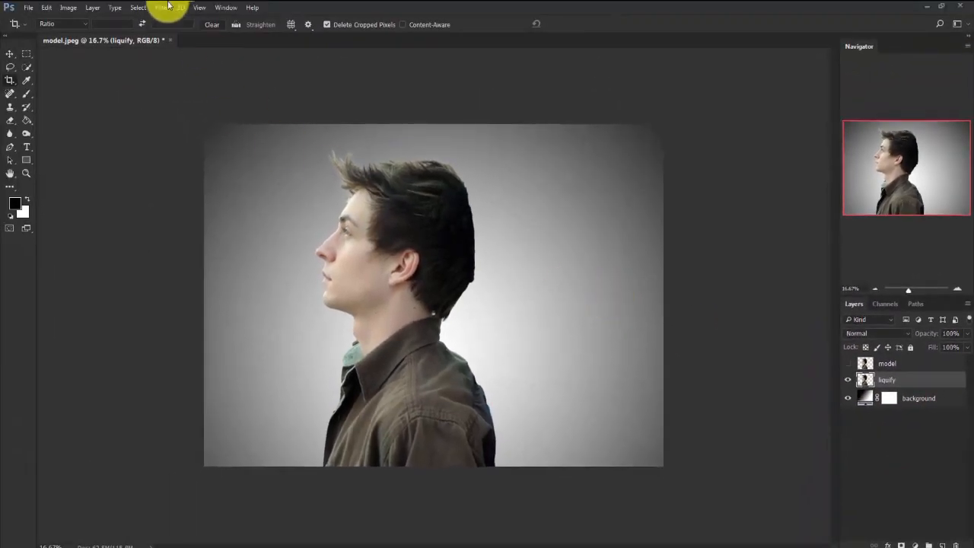
Open the Liquify filter on the liquify layer and stretch the shirt's back and shoulder to the canvas's right edge with the 1100 Forward Warp brush.
click(166, 7)
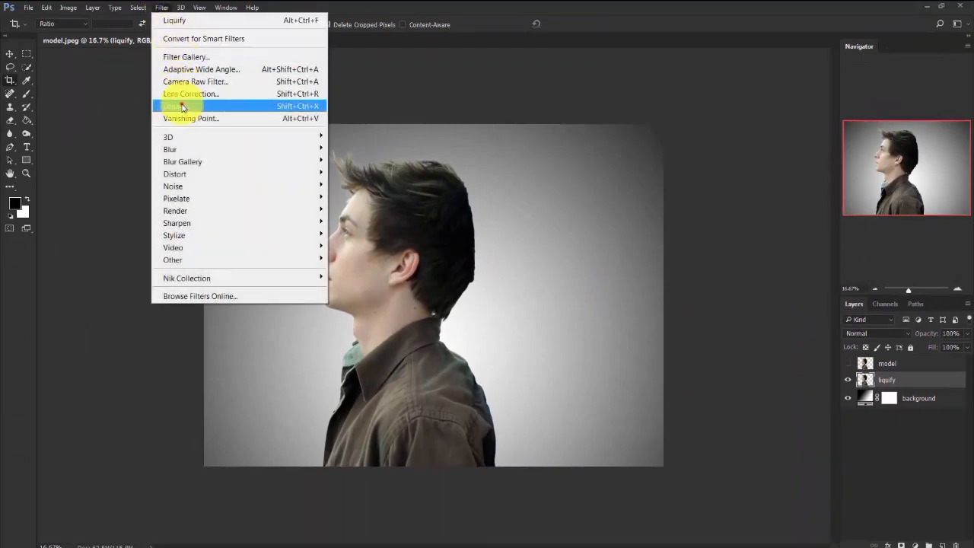
click(181, 106)
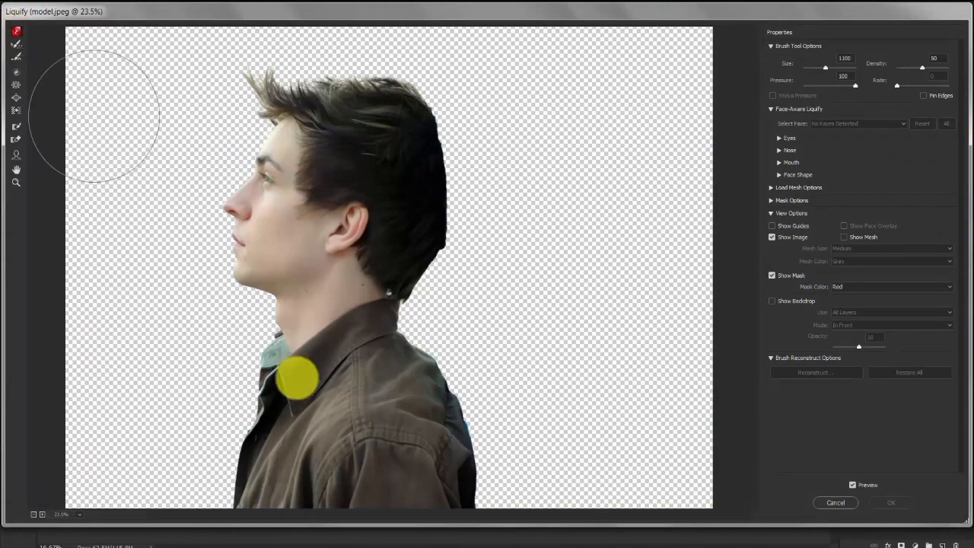
drag(413, 461, 556, 468)
drag(608, 484, 629, 487)
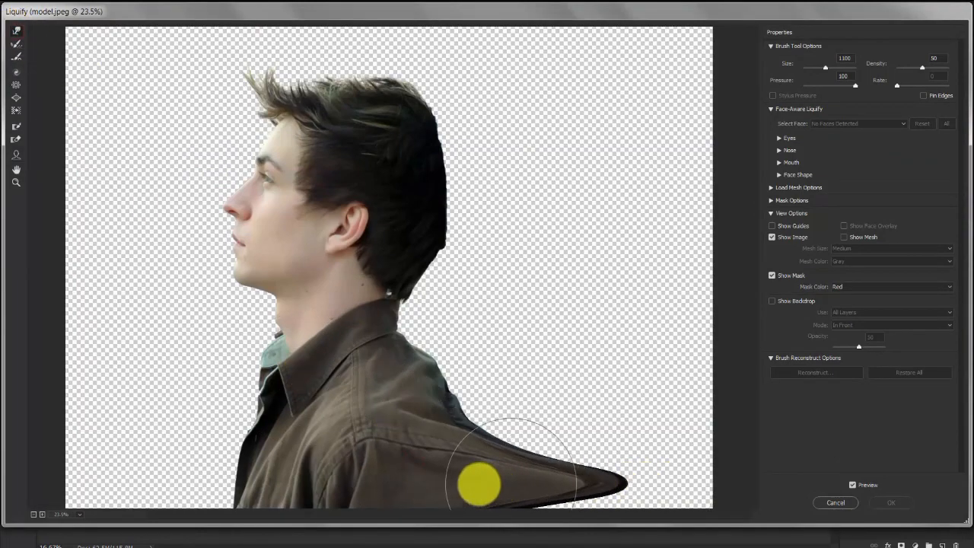
drag(461, 482, 739, 507)
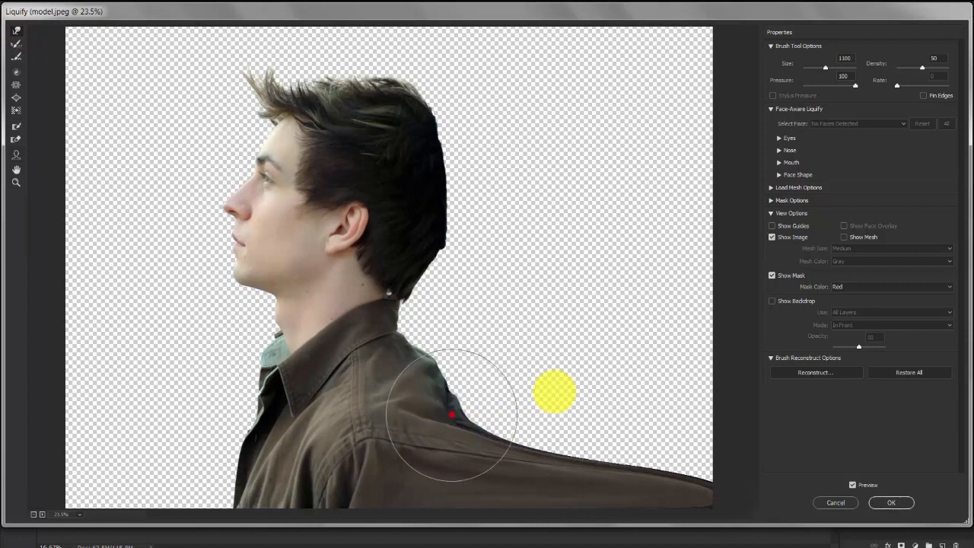
mouse_move(446, 403)
mouse_down()
mouse_move(563, 389)
mouse_move(452, 420)
mouse_move(631, 387)
mouse_move(529, 442)
mouse_move(558, 426)
mouse_move(704, 426)
mouse_up()
drag(619, 439, 728, 441)
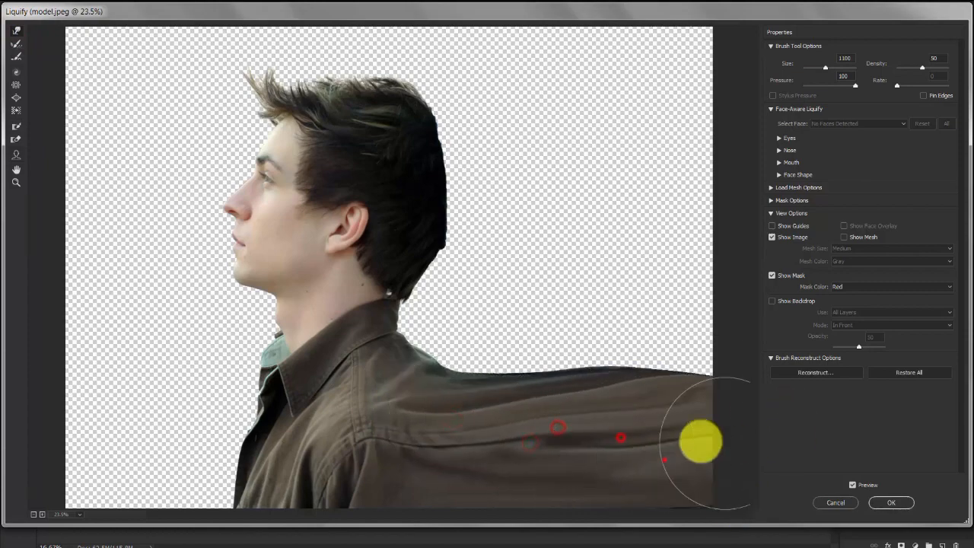
drag(665, 459, 734, 457)
drag(426, 357, 717, 317)
drag(528, 362, 707, 346)
drag(626, 365, 716, 354)
Stretch the collar, nape and lower back of the hair rightward in Liquify to the canvas's right edge.
drag(422, 284, 531, 279)
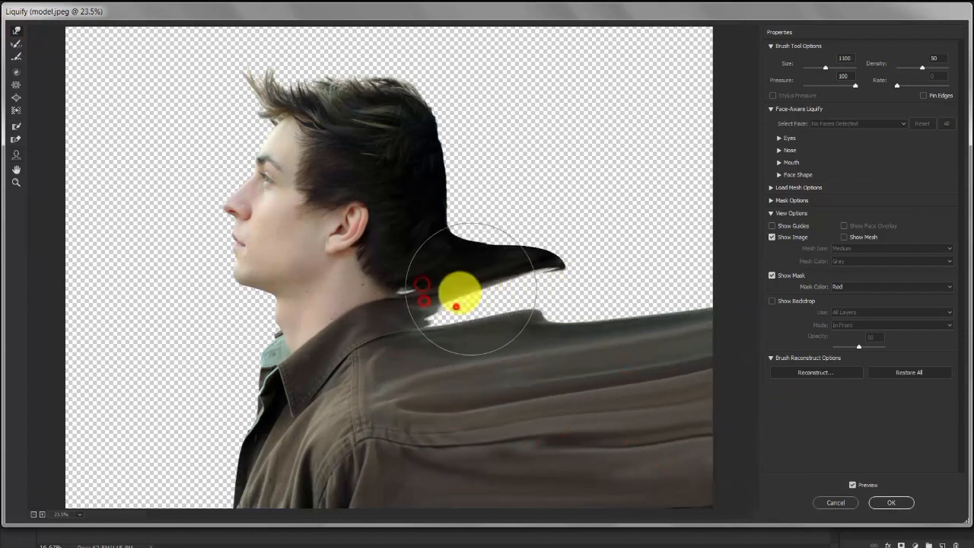
mouse_move(455, 305)
mouse_down()
mouse_move(695, 269)
mouse_move(730, 284)
mouse_up()
mouse_move(467, 213)
mouse_down()
mouse_move(540, 217)
mouse_move(502, 205)
mouse_up()
mouse_move(462, 213)
mouse_down()
mouse_move(528, 226)
mouse_move(628, 209)
mouse_up()
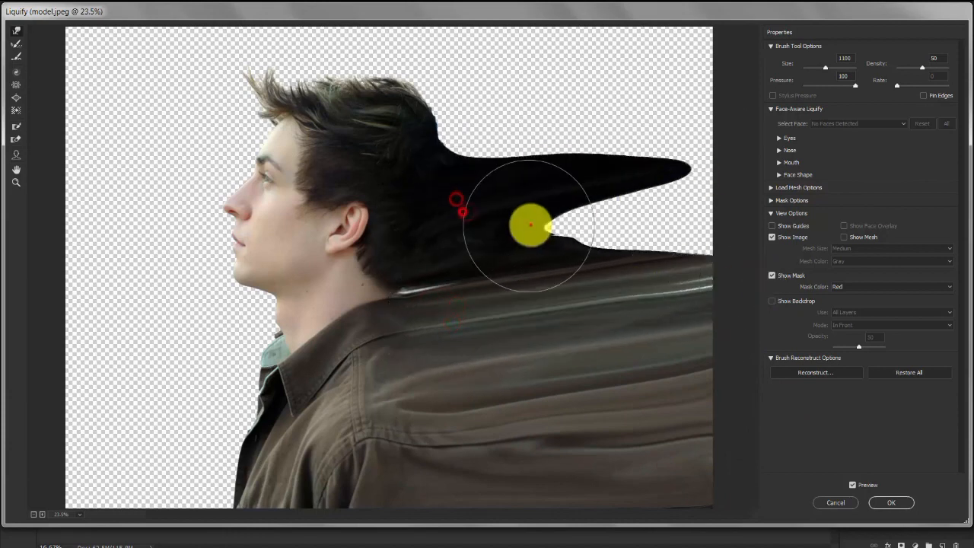
drag(530, 225, 704, 219)
drag(635, 231, 731, 217)
Warp the crown and top of the hair up and rightward until it streams off the canvas's top and right edges.
drag(393, 100, 449, 50)
drag(448, 128, 712, 79)
mouse_move(485, 128)
mouse_down()
mouse_move(609, 100)
mouse_move(744, 92)
mouse_up()
drag(500, 150, 727, 133)
drag(480, 71, 540, 17)
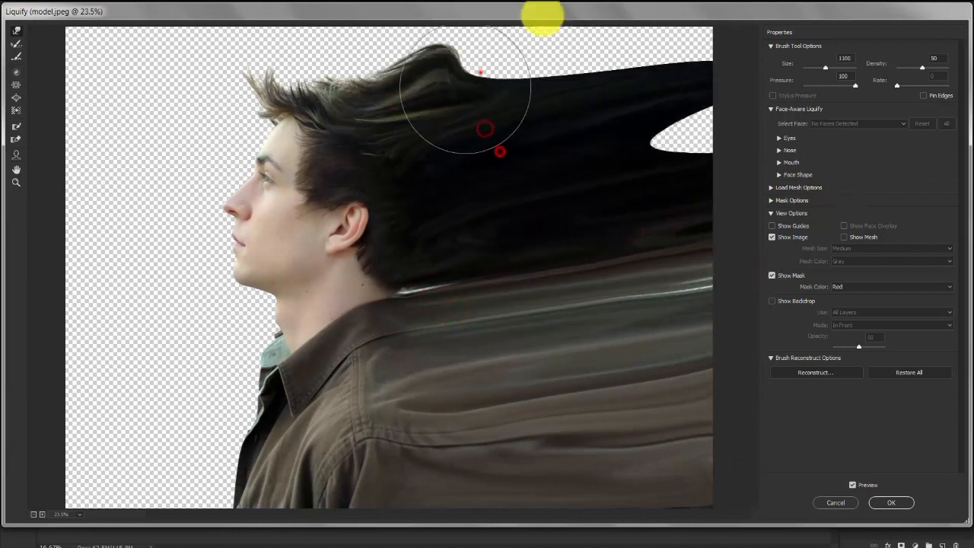
drag(337, 81, 362, 27)
mouse_move(302, 79)
mouse_down()
mouse_move(309, 41)
mouse_move(403, 15)
mouse_up()
drag(399, 80, 502, 30)
drag(602, 84, 711, 46)
drag(580, 48, 741, 6)
drag(604, 57, 753, 19)
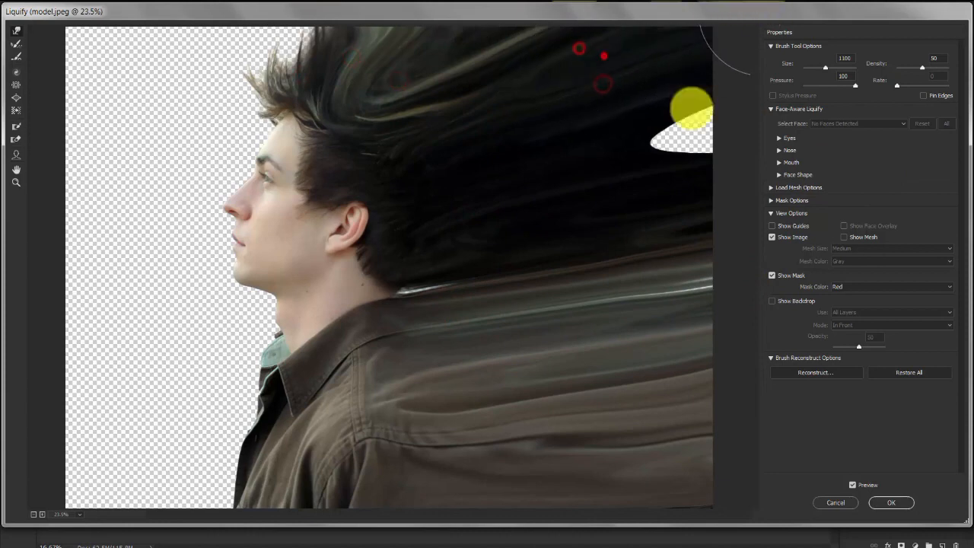
Close the remaining gap in the stretched hair, smooth the streaks at the right edge, pull the front hair upward, and apply Liquify.
mouse_move(677, 130)
mouse_down()
mouse_move(785, 97)
mouse_move(776, 102)
mouse_up()
drag(541, 251, 744, 229)
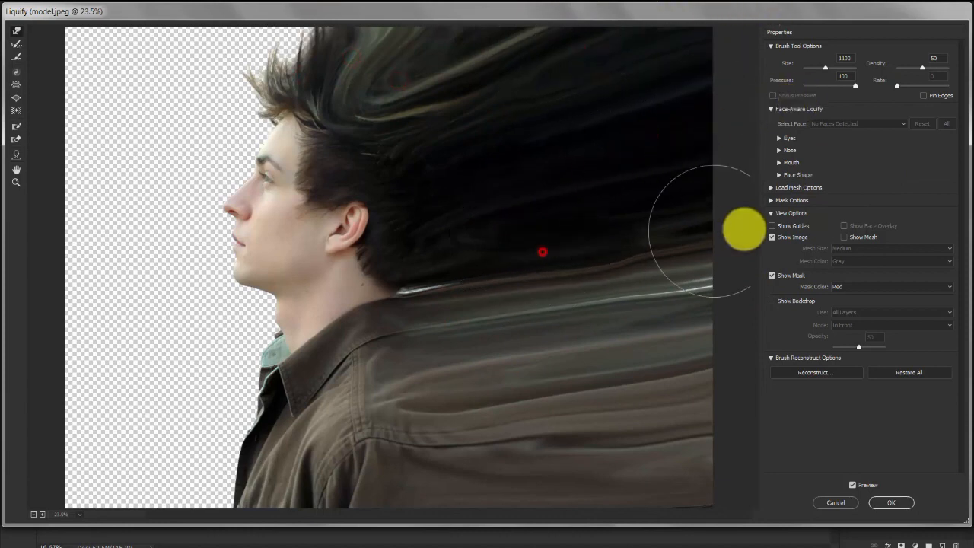
drag(618, 306, 769, 282)
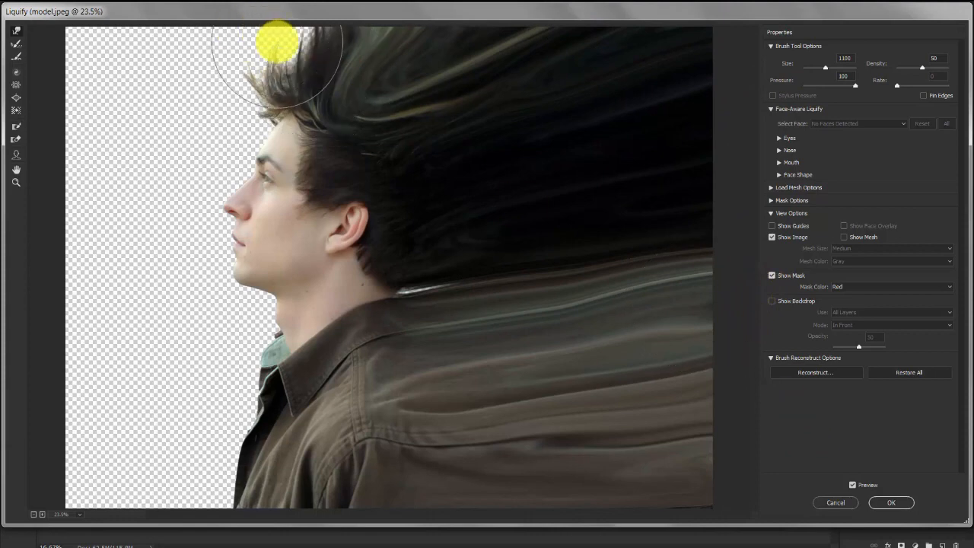
drag(279, 46, 270, 6)
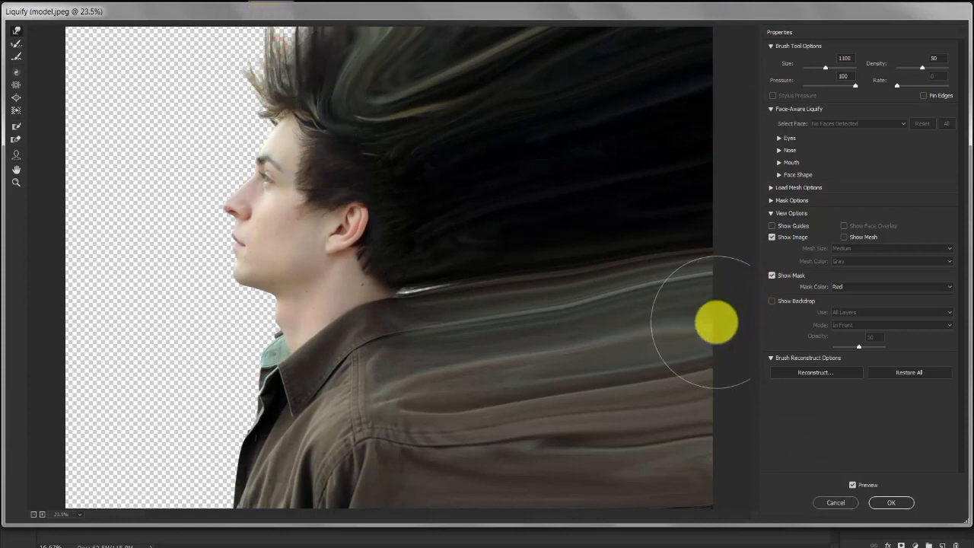
click(898, 504)
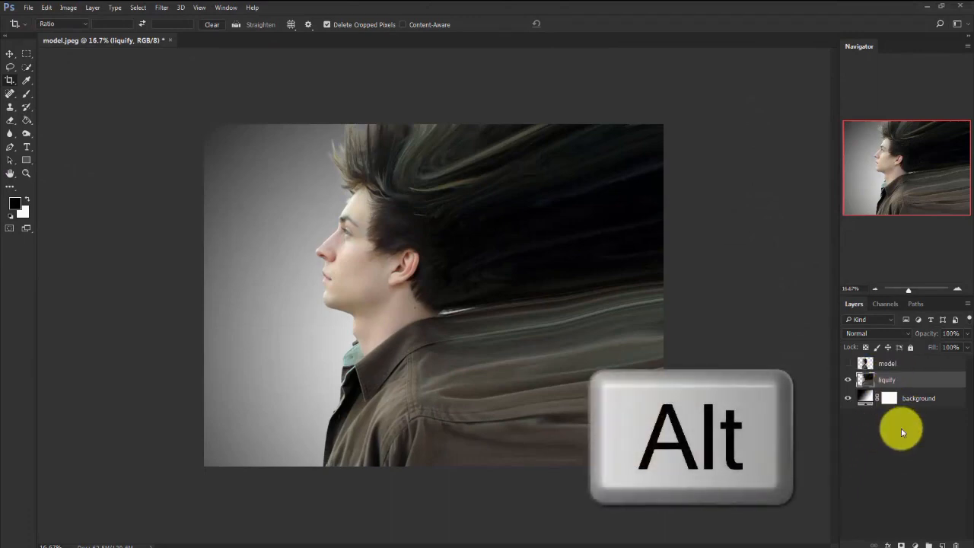
Add a black layer mask to the liquify layer, and show the model layer and give it a white mask.
alt+click(900, 545)
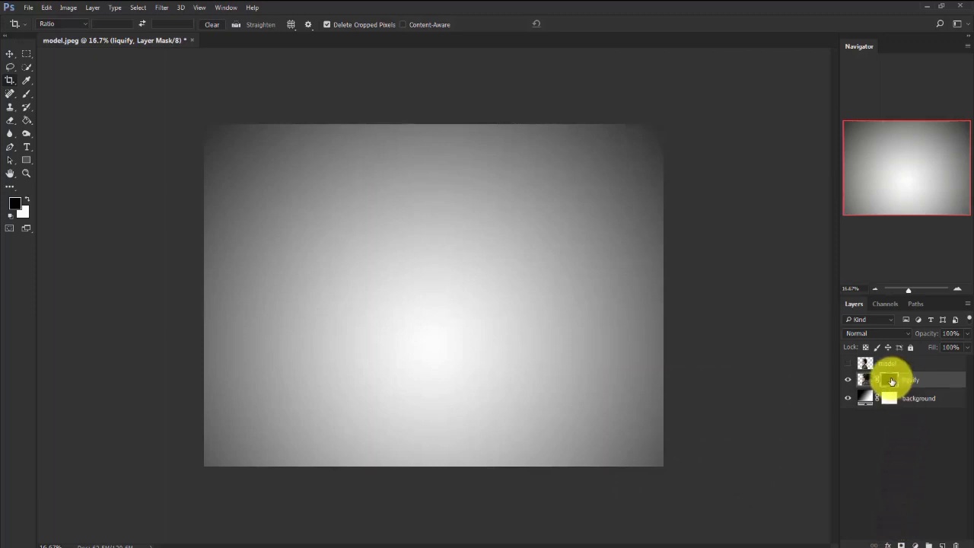
click(848, 363)
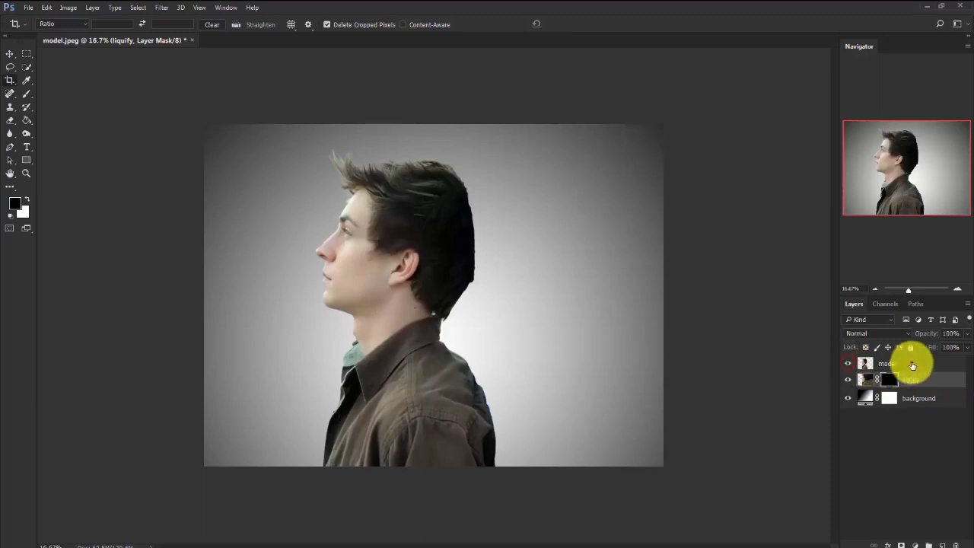
click(912, 364)
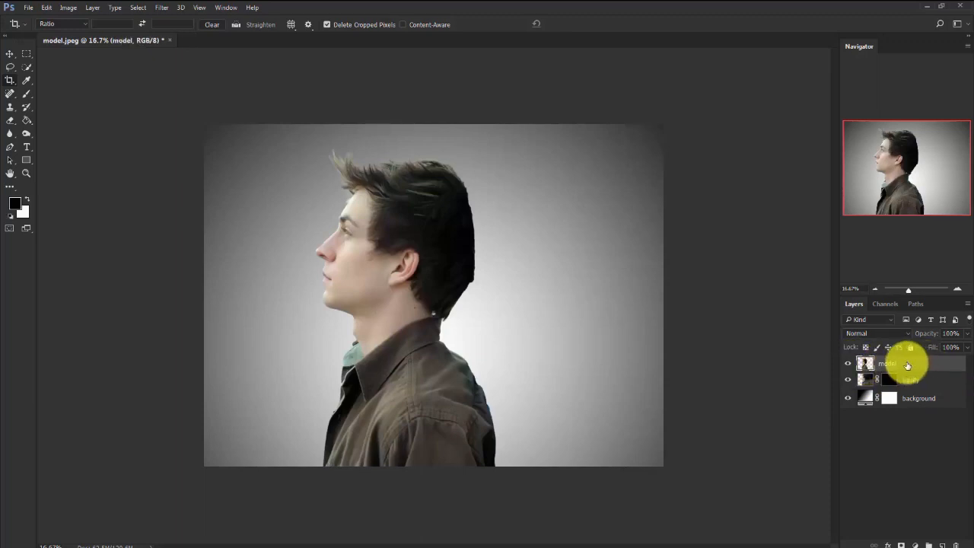
click(900, 544)
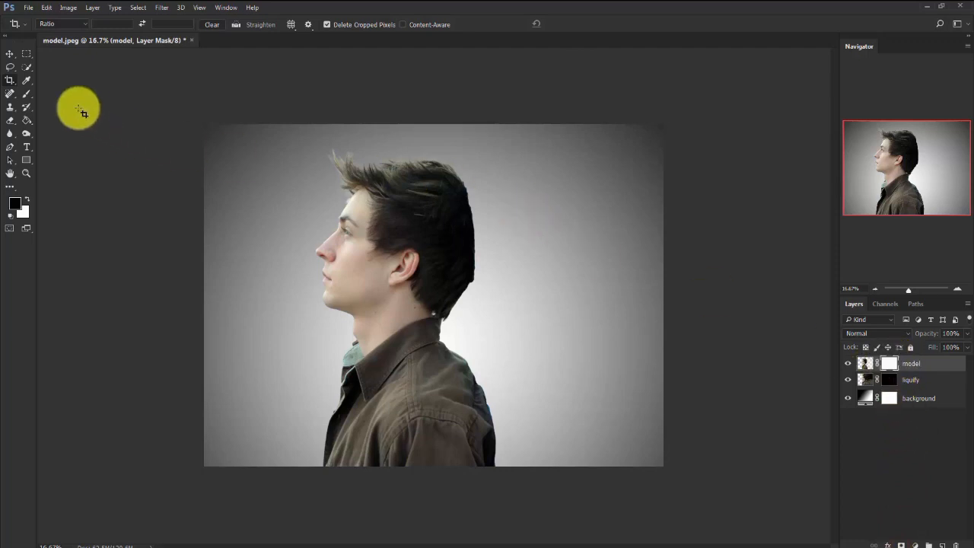
Activate the Brush tool and load the brush.abr file from the project folder into the brush presets.
click(27, 93)
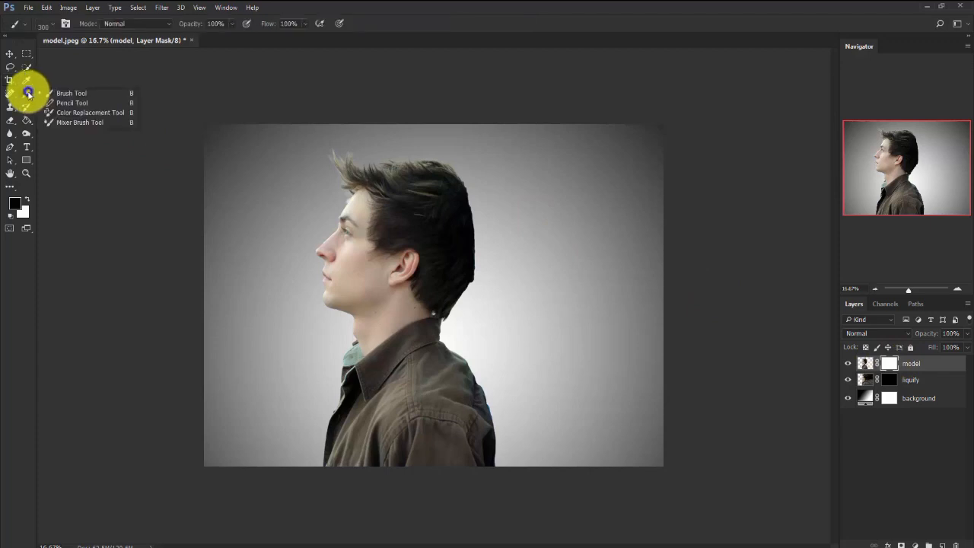
click(69, 94)
right_click(379, 239)
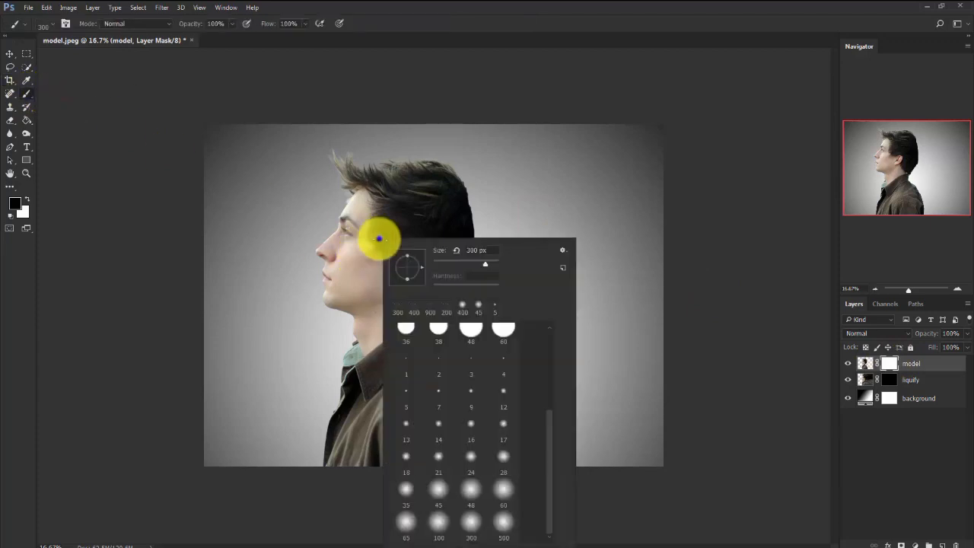
click(563, 248)
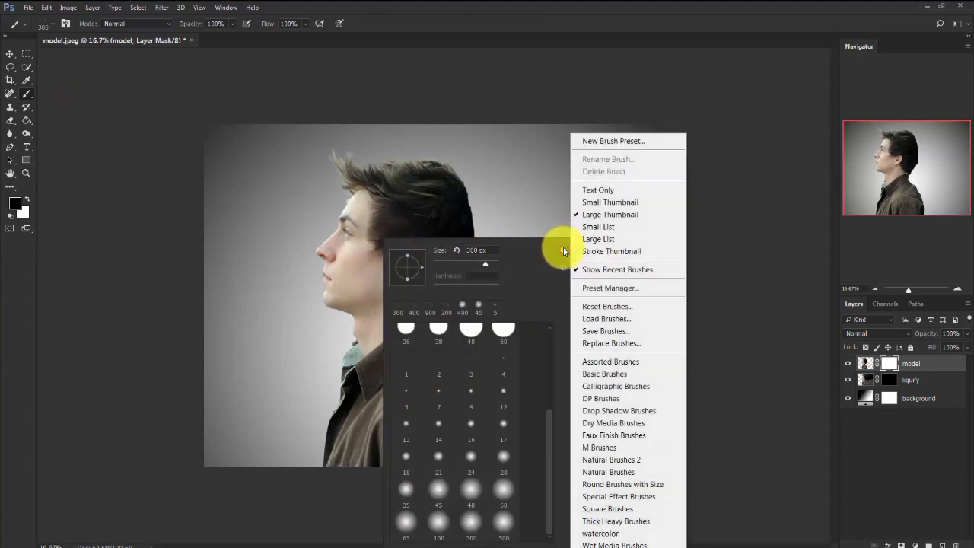
click(639, 318)
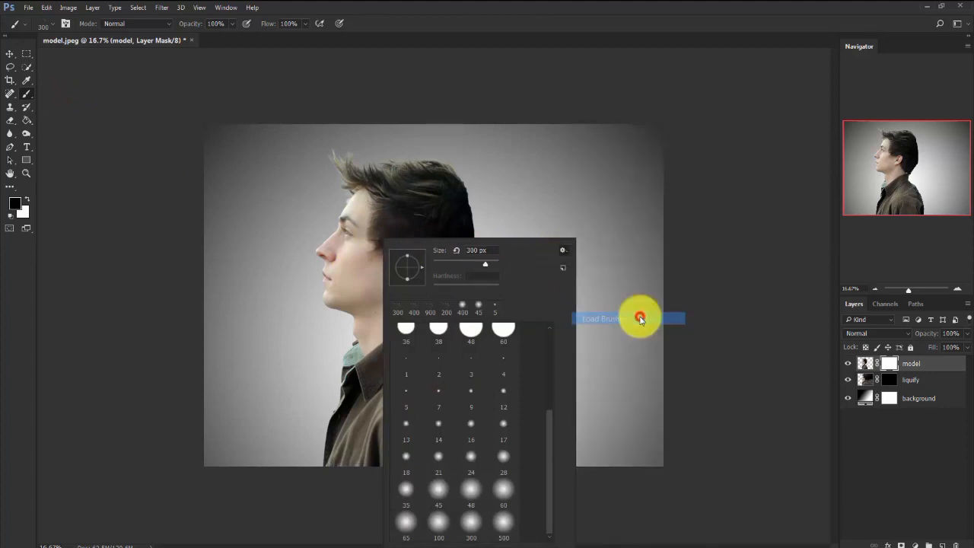
drag(549, 216, 388, 138)
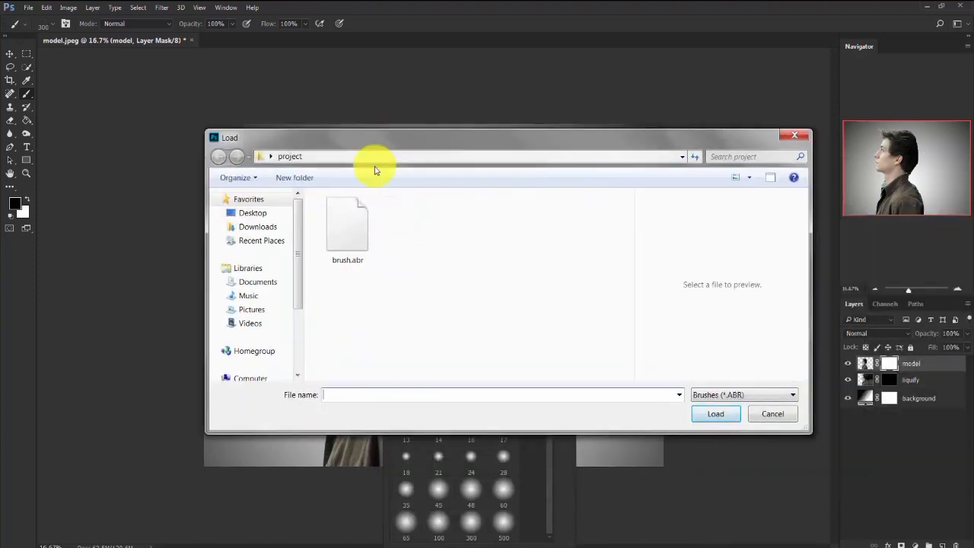
click(332, 220)
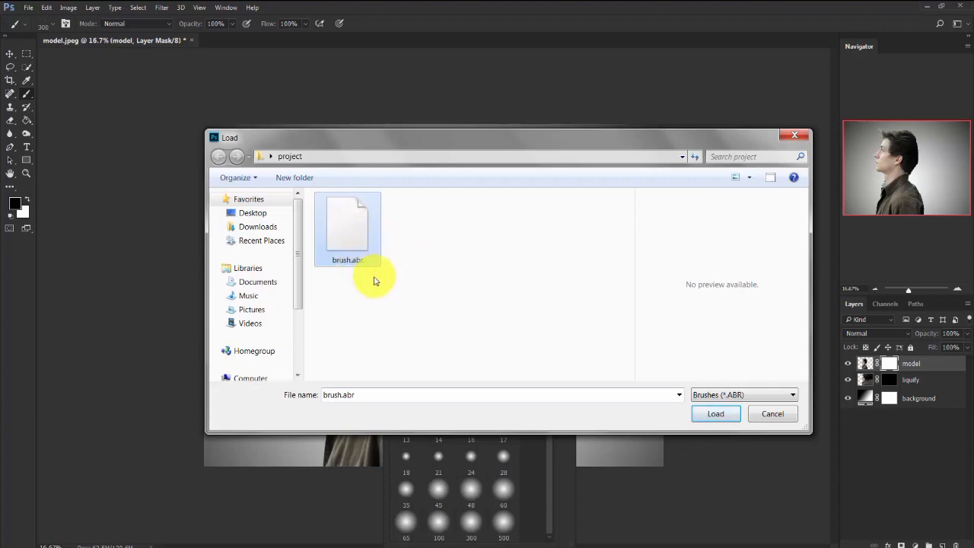
click(714, 416)
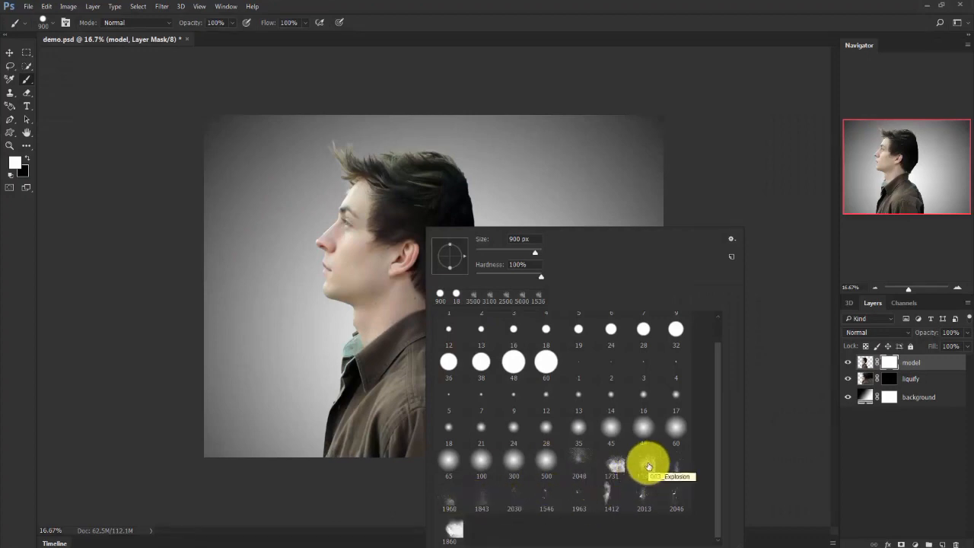
Stamp black on the model layer's mask with the 1536 px particle brush to disperse the shirt's back and shoulder.
click(718, 157)
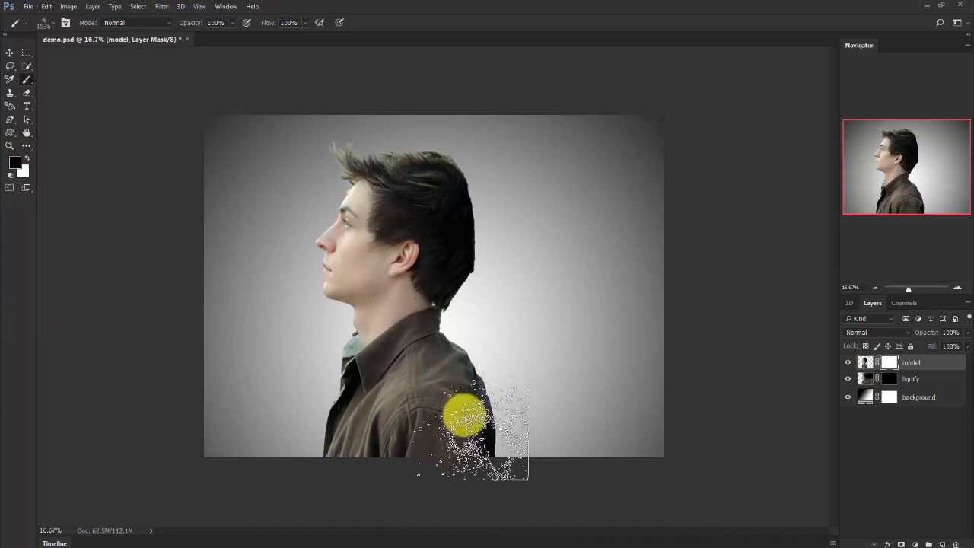
click(459, 413)
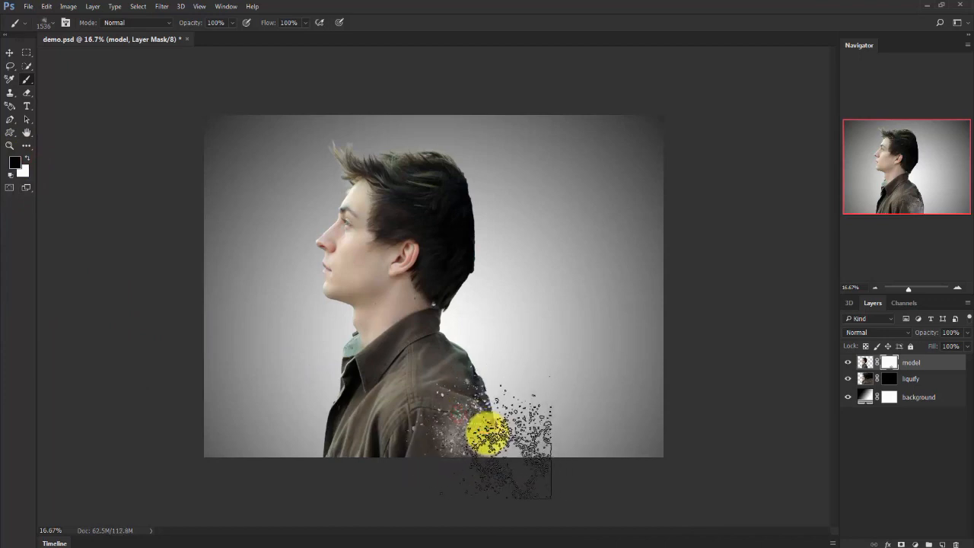
click(496, 434)
click(449, 378)
click(479, 389)
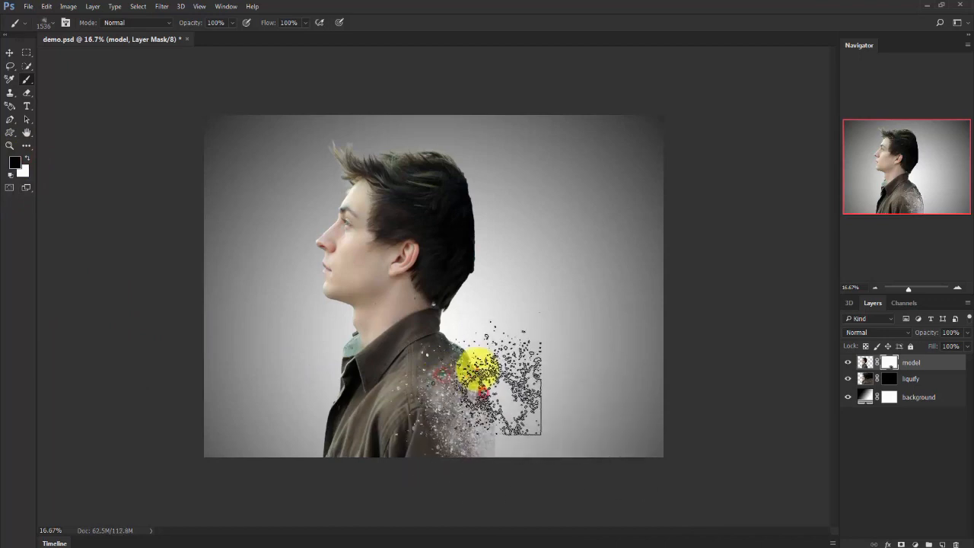
click(478, 369)
click(511, 413)
click(428, 332)
click(465, 341)
click(471, 355)
click(486, 372)
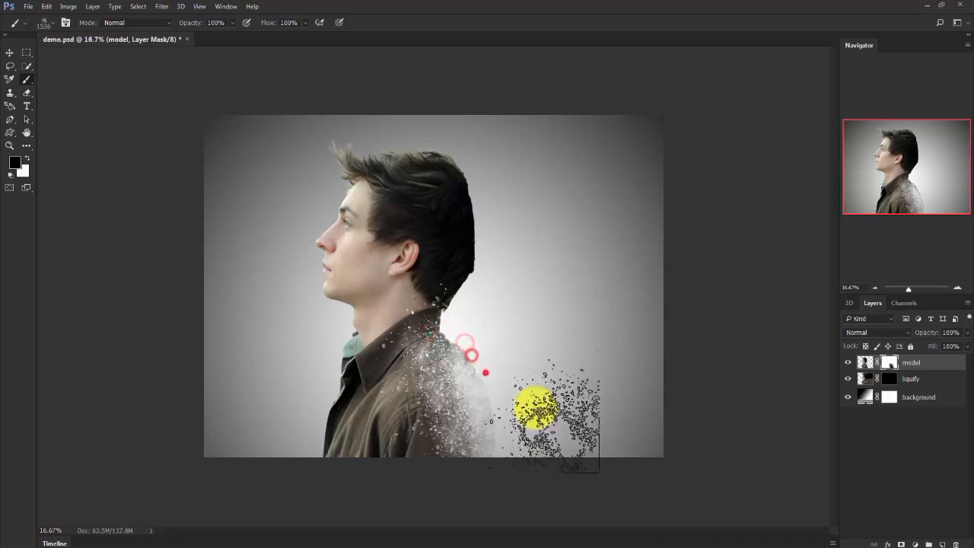
Stamp black particles on the model layer's mask over the collar, nape and lower hair to break them up.
click(423, 305)
click(450, 312)
click(471, 330)
click(439, 261)
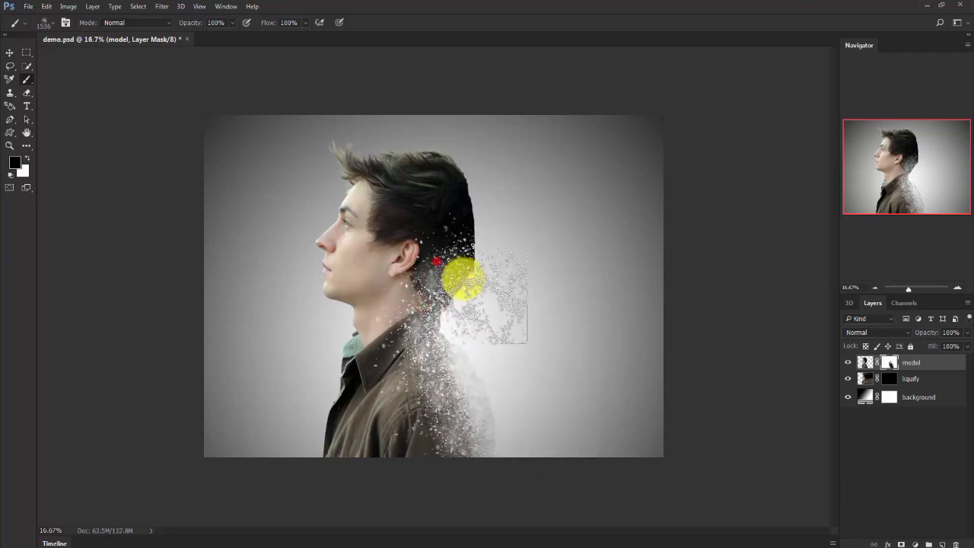
click(462, 279)
Stamp black particles on the model layer's mask over the back of the head and the nape to break them up.
click(445, 217)
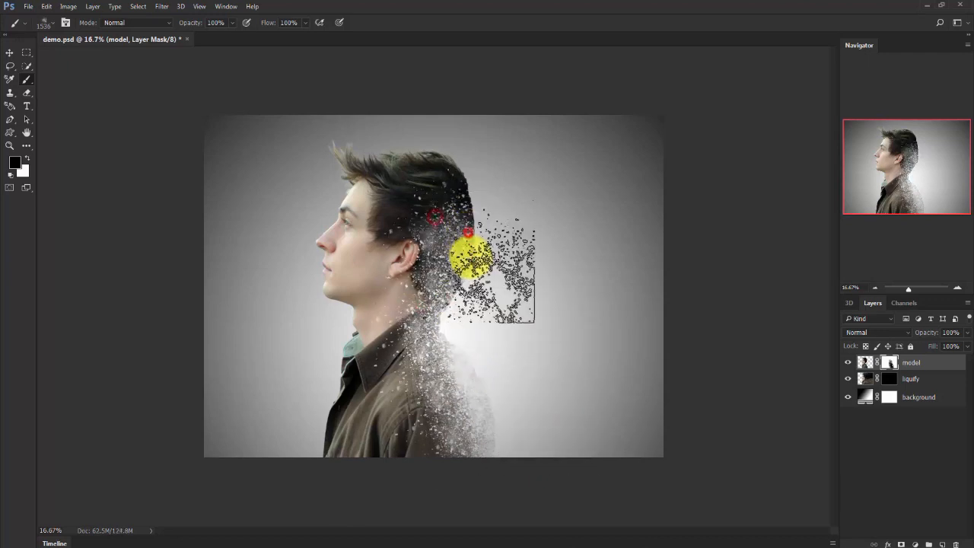
click(467, 257)
click(439, 275)
click(445, 290)
click(457, 196)
click(435, 187)
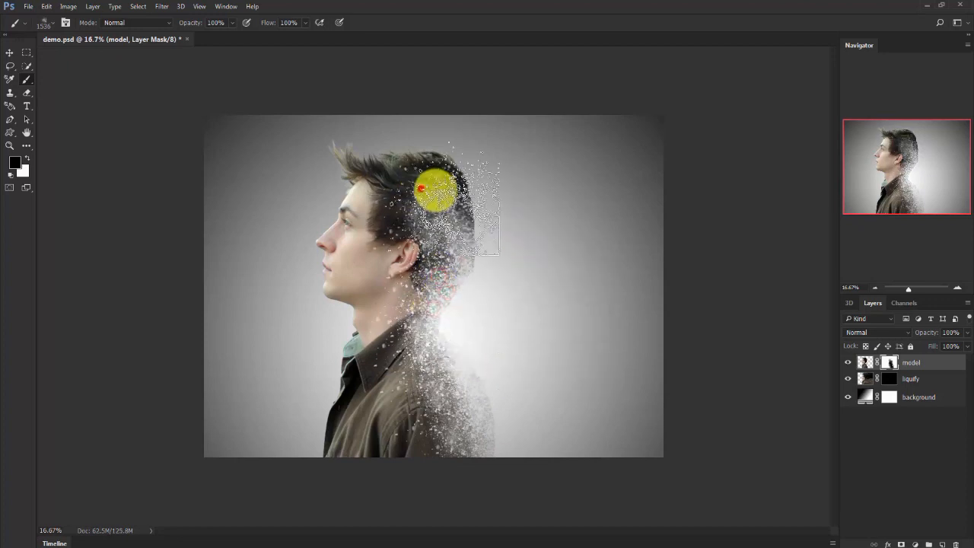
click(454, 209)
click(464, 212)
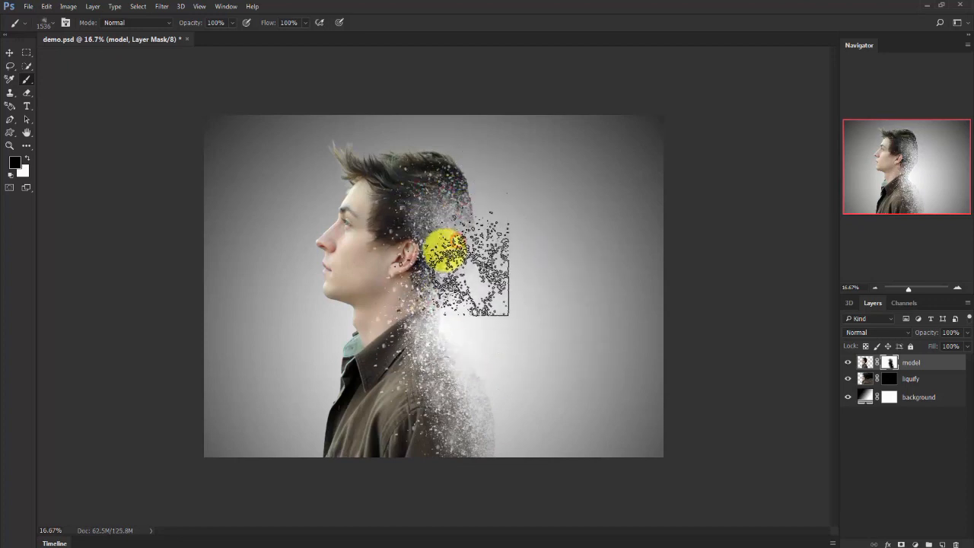
Rotate the 1536 px particle brush tip and stamp black on the model layer's mask over the crown and upper back hair.
right_click(437, 189)
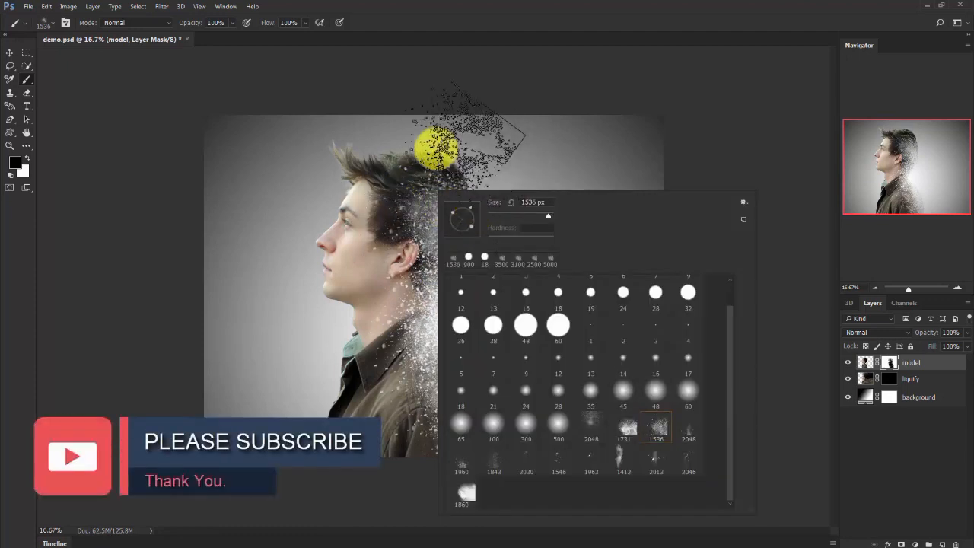
click(396, 173)
click(431, 157)
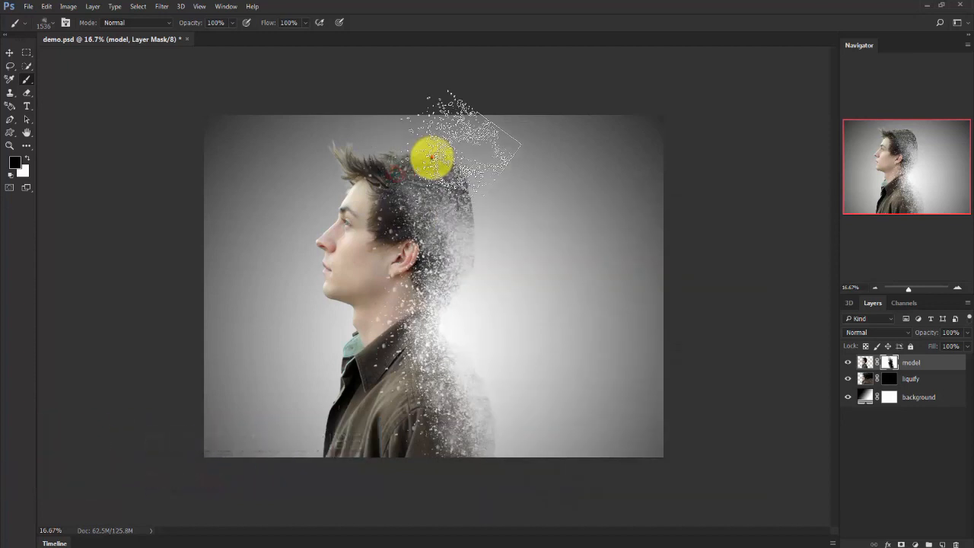
click(453, 181)
click(433, 197)
click(451, 204)
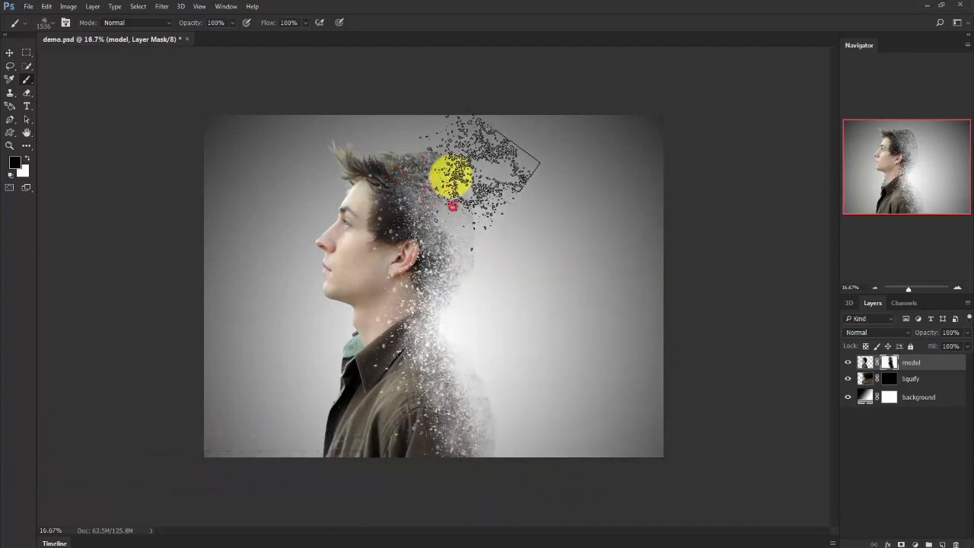
Stamp more black particles on the model layer's mask from the top hair down the rear of the head to dissolve its outline.
click(359, 159)
click(397, 157)
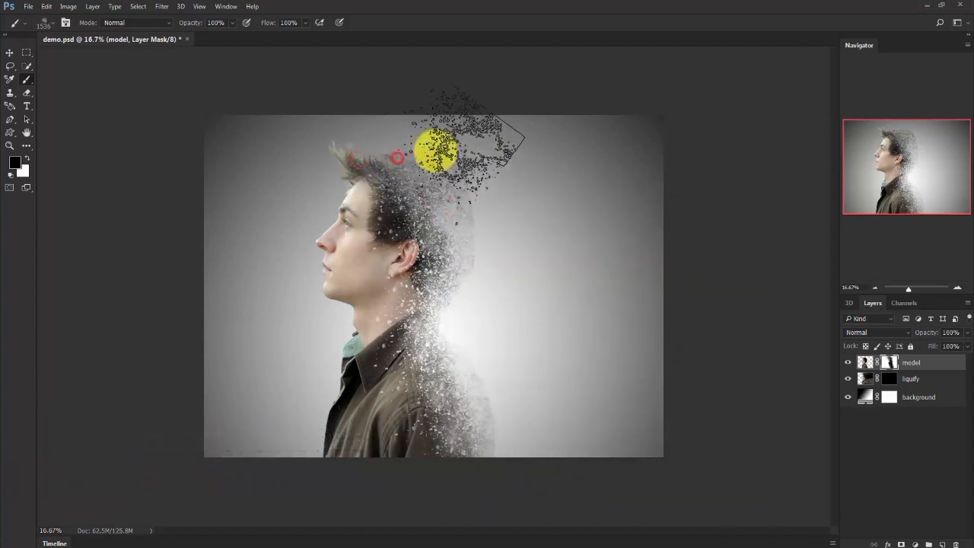
click(434, 152)
click(437, 172)
click(460, 195)
click(456, 216)
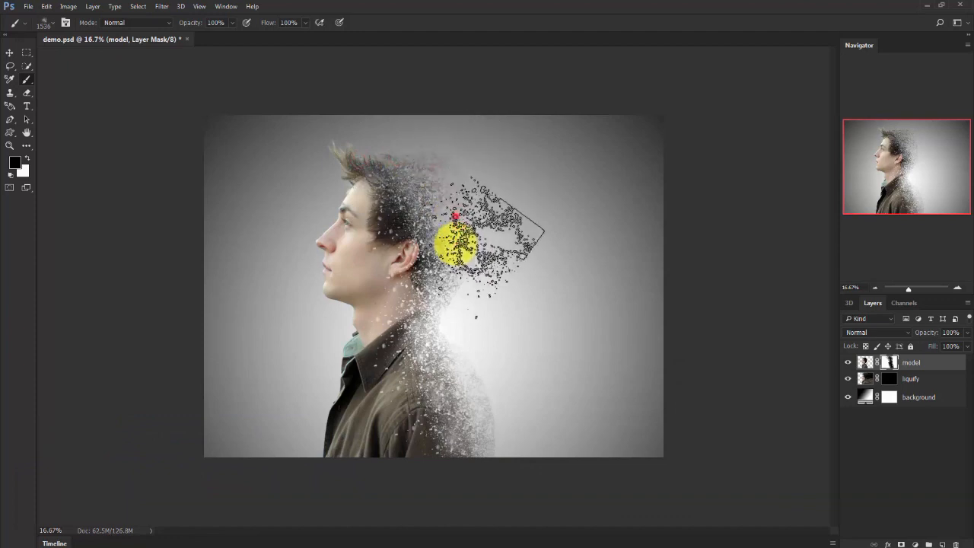
click(453, 253)
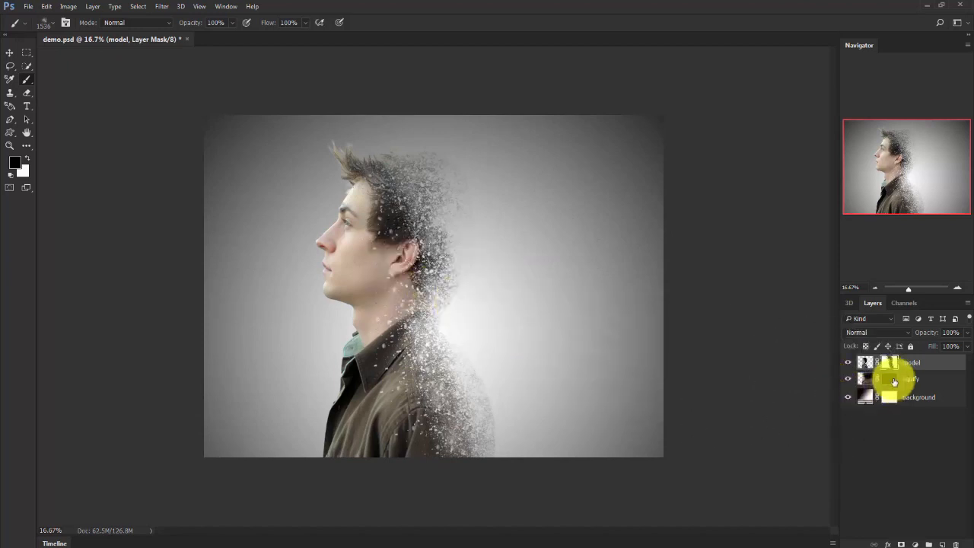
Make white the foreground colour, turn the particle brush tip to scatter away from the back, and paint particles on the liquify layer's mask.
click(29, 157)
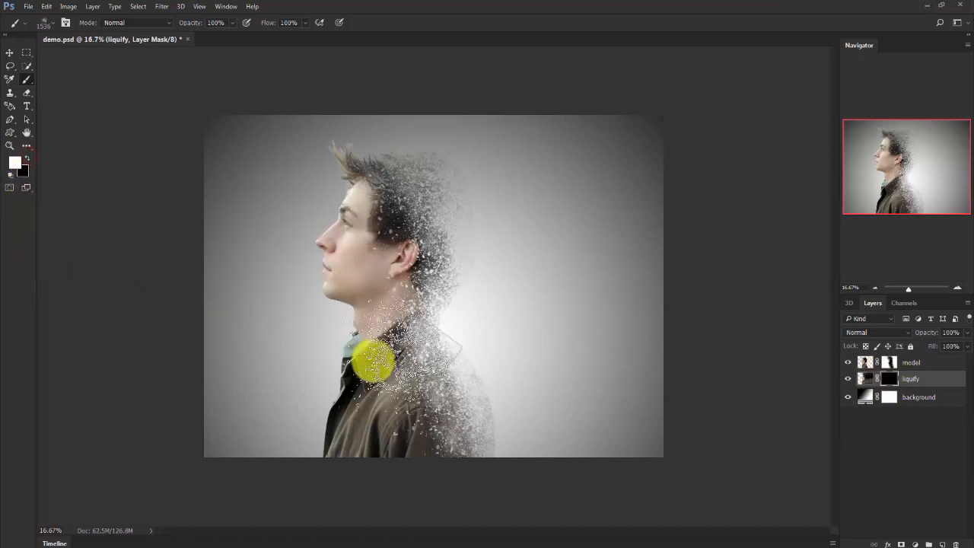
right_click(392, 367)
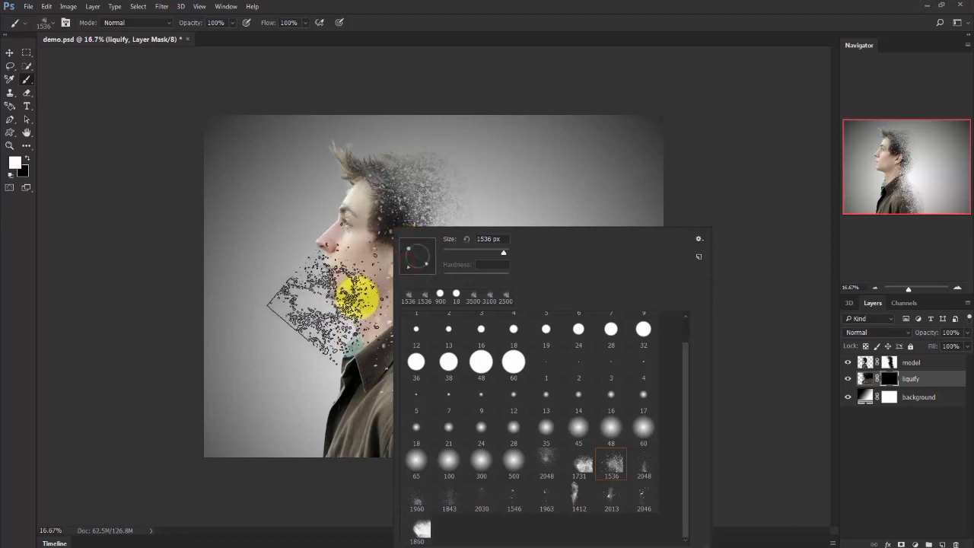
click(296, 337)
mouse_move(437, 420)
mouse_down()
mouse_move(486, 419)
mouse_move(464, 525)
mouse_move(504, 464)
mouse_move(408, 474)
mouse_move(462, 355)
mouse_move(459, 453)
mouse_move(474, 518)
mouse_move(492, 387)
mouse_move(450, 295)
mouse_move(441, 364)
mouse_move(411, 411)
mouse_move(448, 285)
mouse_move(446, 223)
mouse_move(400, 402)
mouse_move(428, 251)
mouse_move(426, 188)
mouse_move(401, 419)
mouse_move(408, 375)
mouse_move(402, 364)
mouse_up()
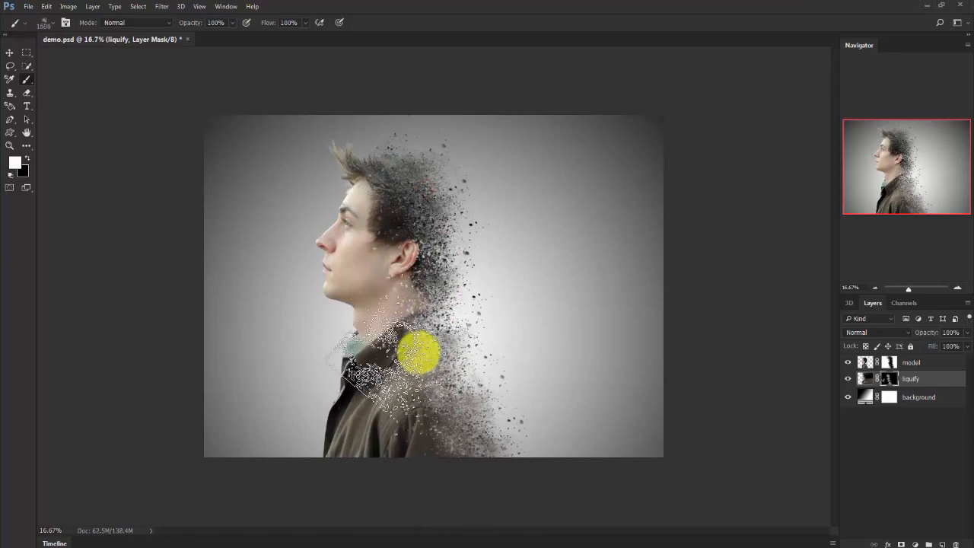
Enlarge the particle brush to 4000 px and stamp large white particles on the liquify layer's mask behind the neck.
key(bracketright)
key(bracketright)
key(bracketright)
key(bracketright)
key(bracketright)
key(bracketright)
key(bracketright)
key(bracketright)
key(bracketright)
key(bracketright)
key(bracketright)
key(bracketright)
key(bracketright)
key(bracketright)
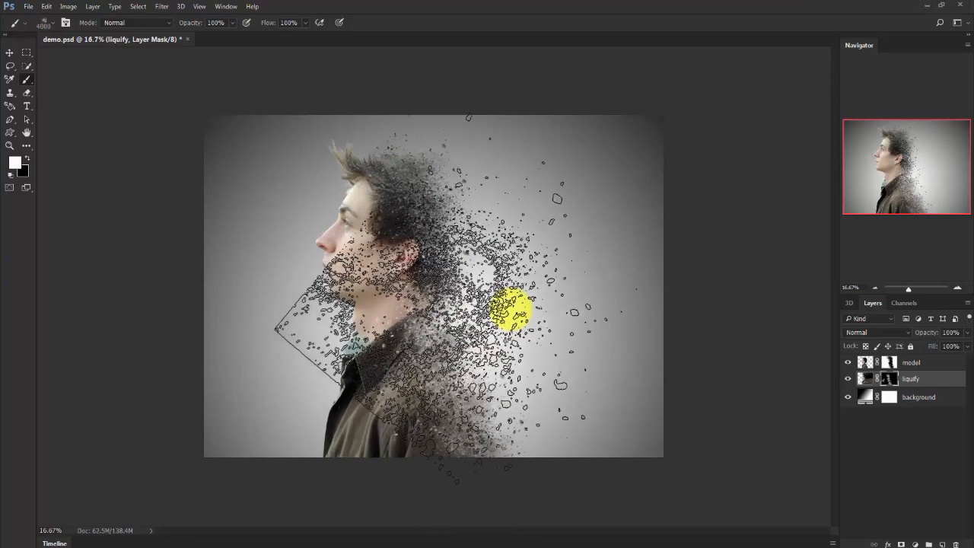
click(513, 308)
Reduce the particle brush to 2900 px and stamp white on the liquify layer's mask behind the shoulder and back.
key(bracketleft)
key(bracketleft)
key(bracketleft)
key(bracketleft)
key(bracketleft)
key(bracketleft)
key(bracketleft)
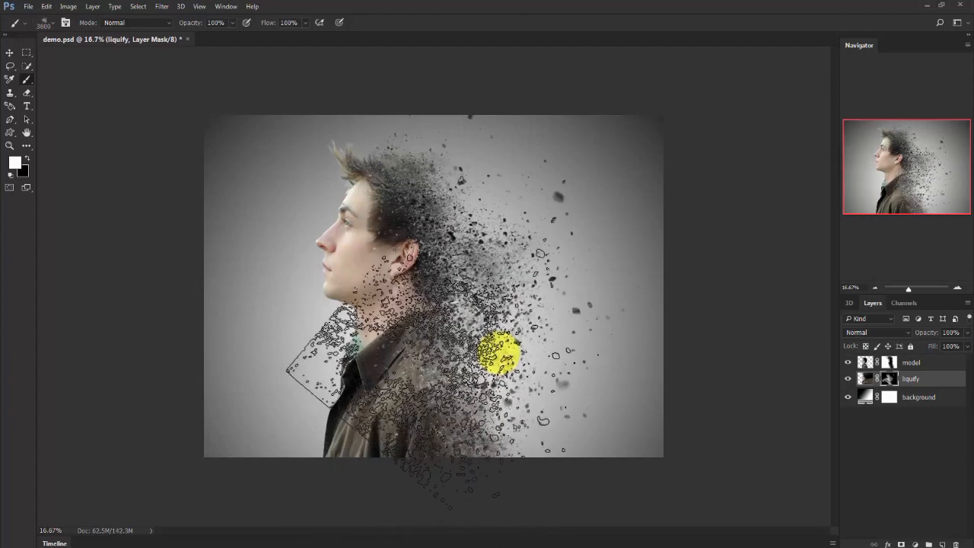
key(bracketleft)
key(bracketleft)
key(bracketleft)
key(bracketleft)
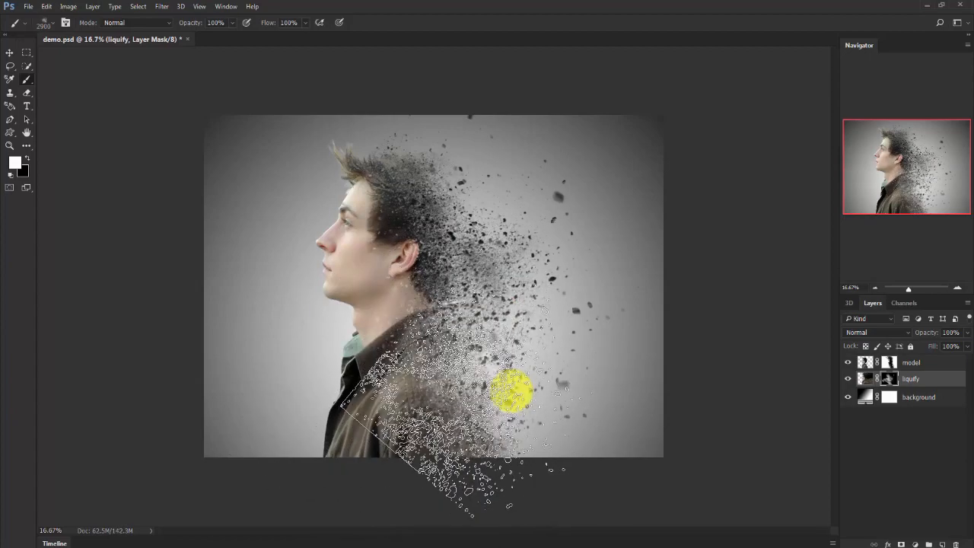
click(512, 392)
Reduce the particle brush to 1900 px and stamp white on the liquify layer's mask behind the upper head.
key(bracketleft)
key(bracketleft)
key(bracketleft)
key(bracketleft)
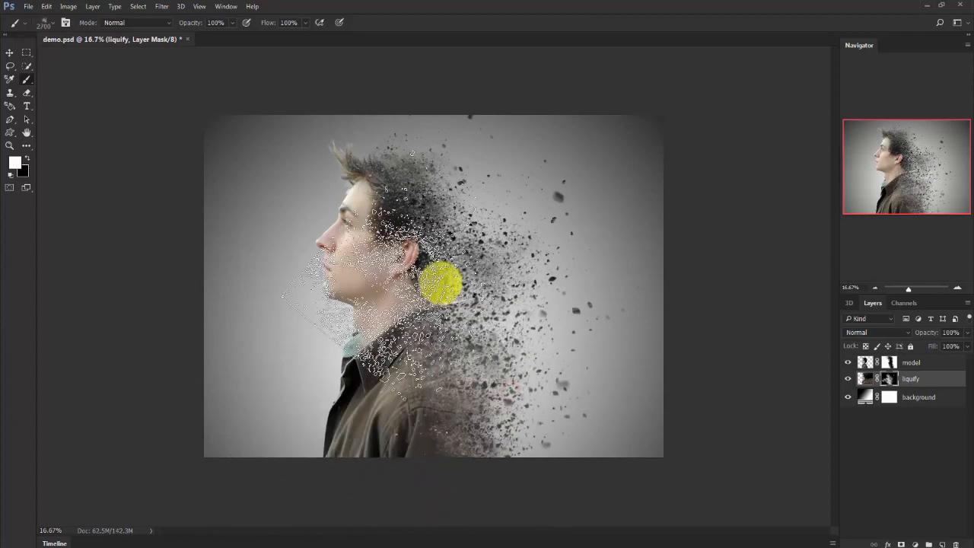
key(bracketleft)
key(bracketleft)
key(bracketleft)
key(bracketleft)
key(bracketleft)
key(bracketleft)
click(460, 203)
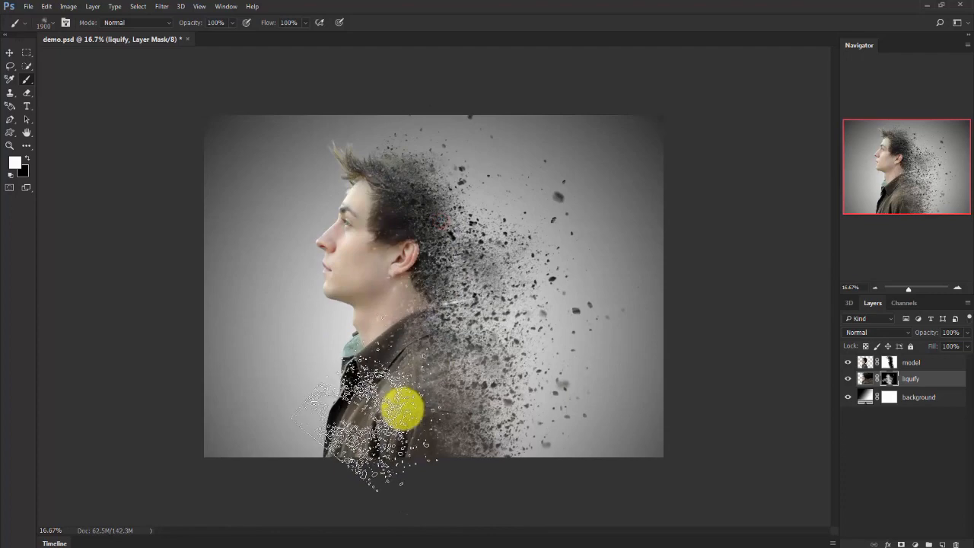
Set the particle brush to 2100 px and stamp white on the liquify layer's mask behind the head, over the shoulder and at the lower back.
key(bracketright)
key(bracketright)
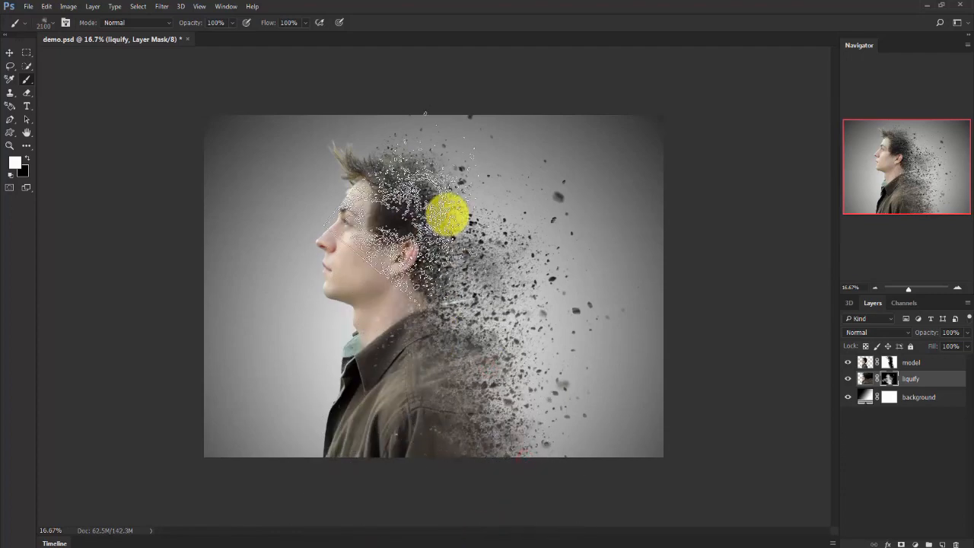
click(446, 213)
click(489, 251)
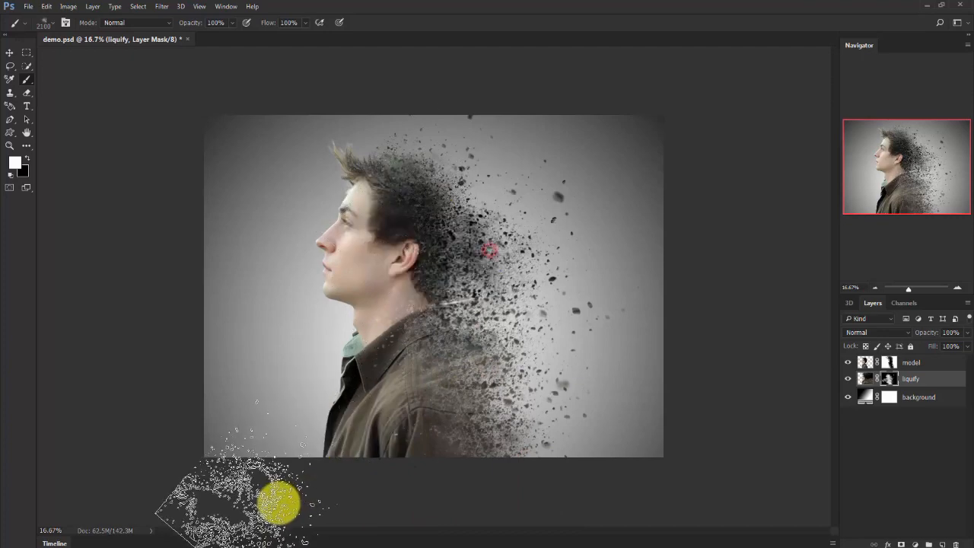
click(469, 342)
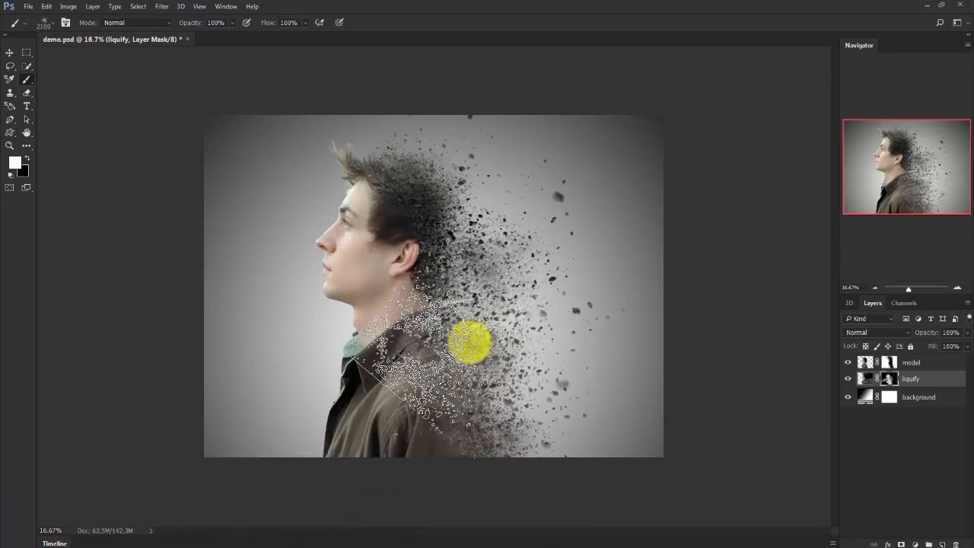
click(508, 457)
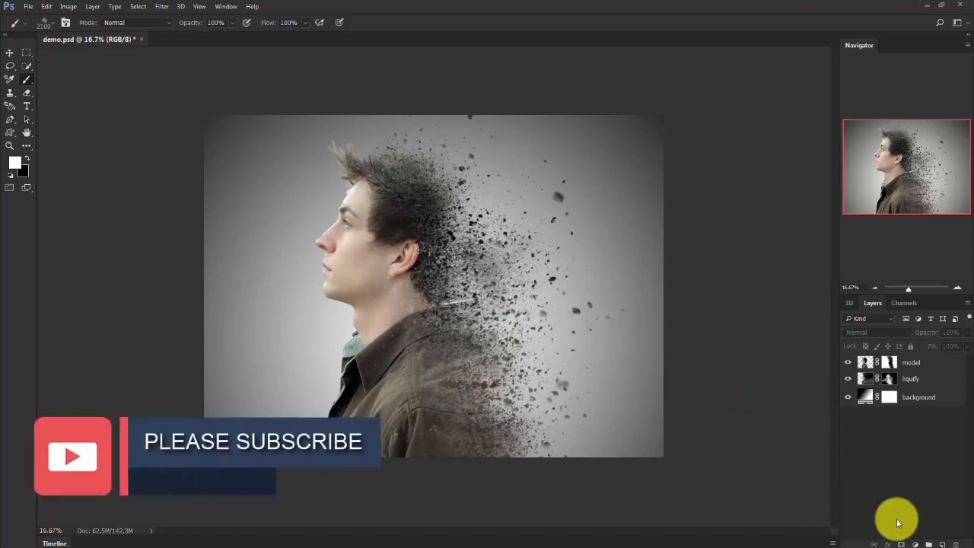
Add a Gradient Map adjustment layer above the model layer using the Violet, Orange preset.
click(915, 543)
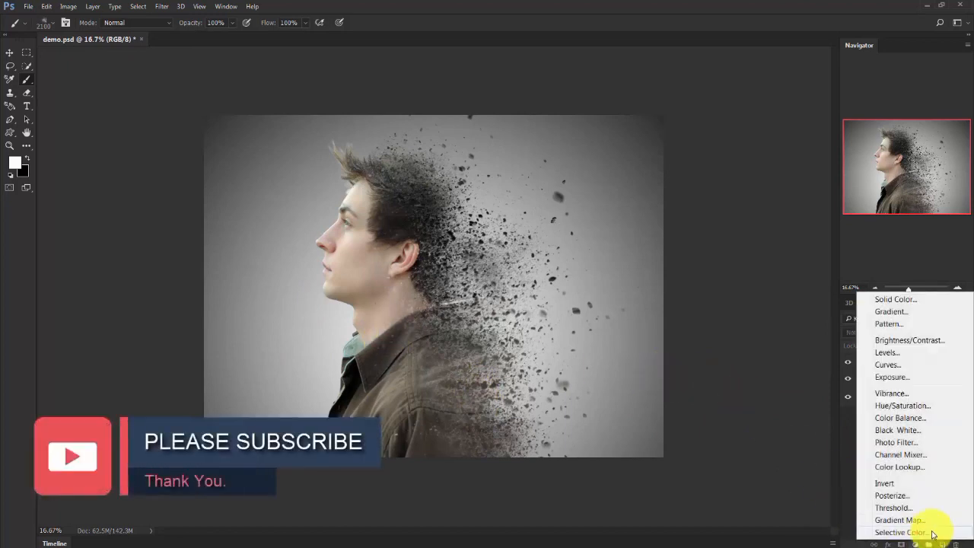
click(920, 522)
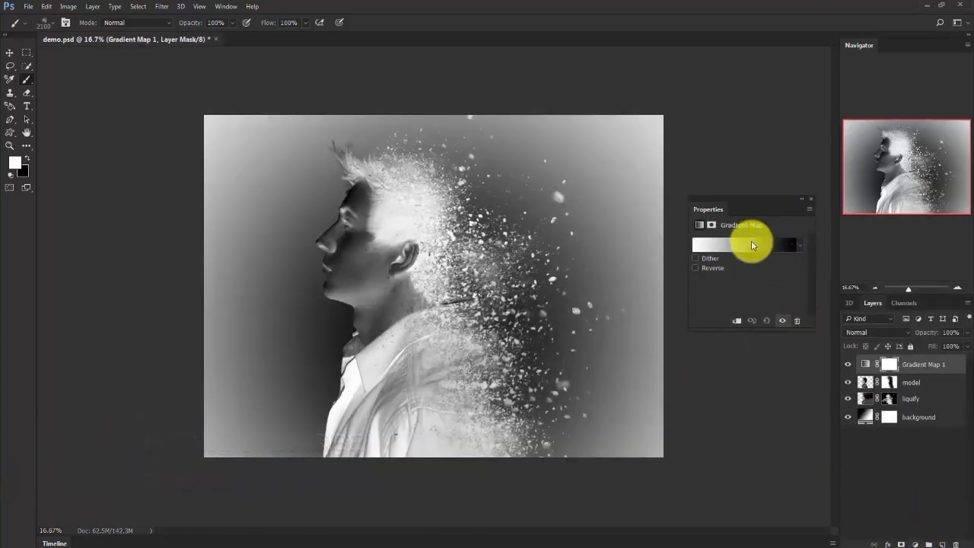
click(750, 243)
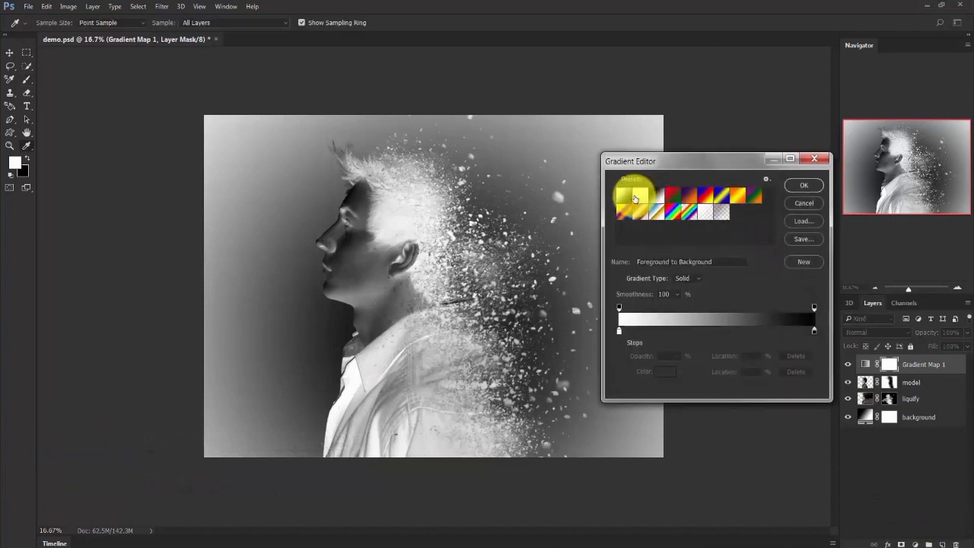
click(689, 196)
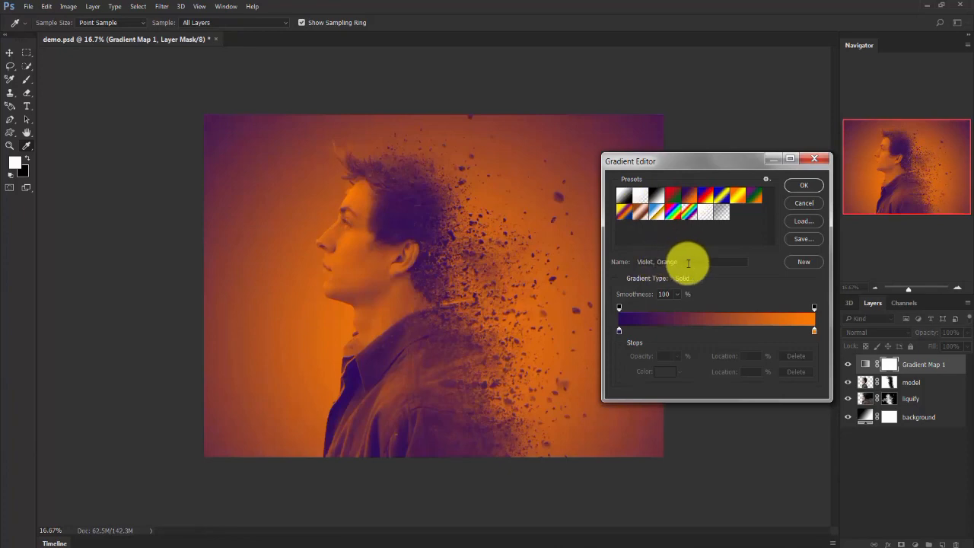
drag(688, 263, 617, 261)
click(804, 186)
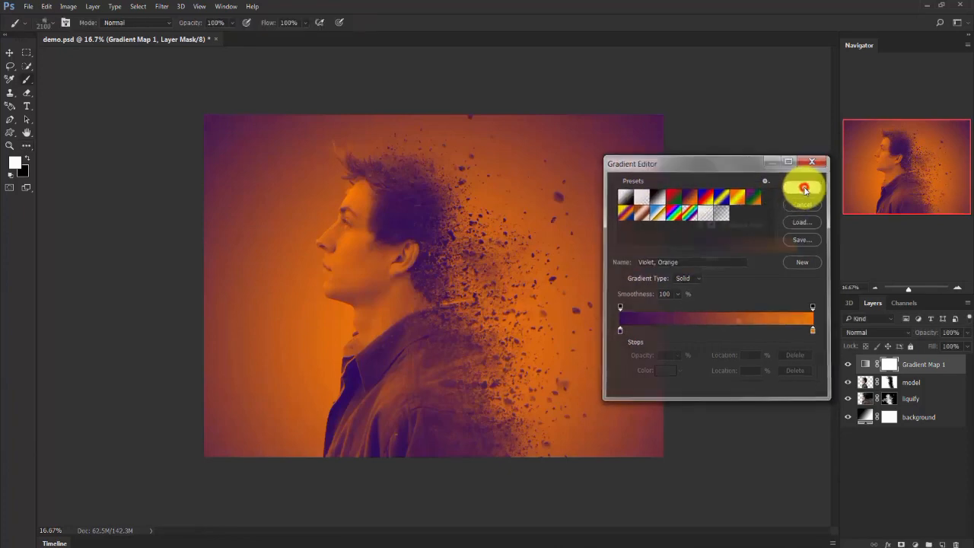
click(809, 201)
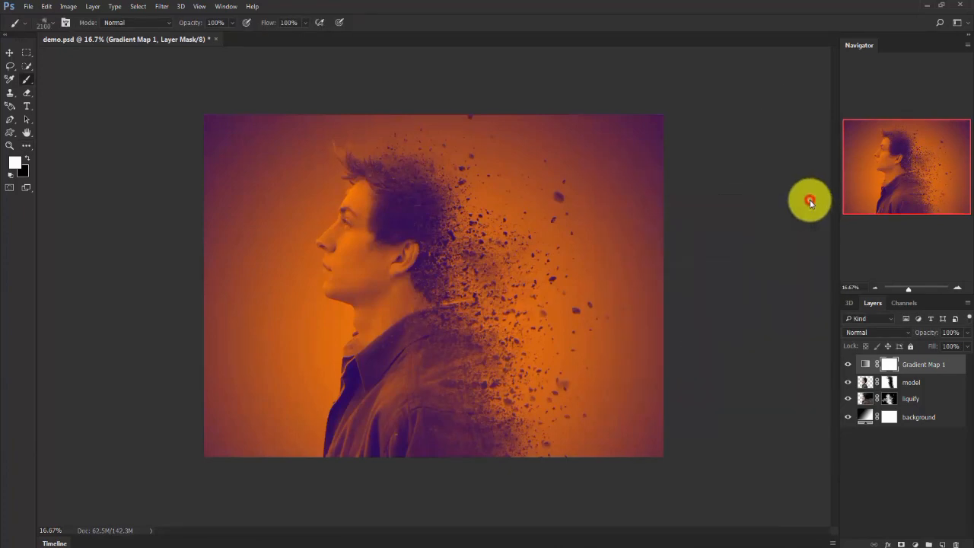
Set the gradient map layer's blend mode to Soft Light and its opacity to 50%, and deselect the layer.
click(864, 332)
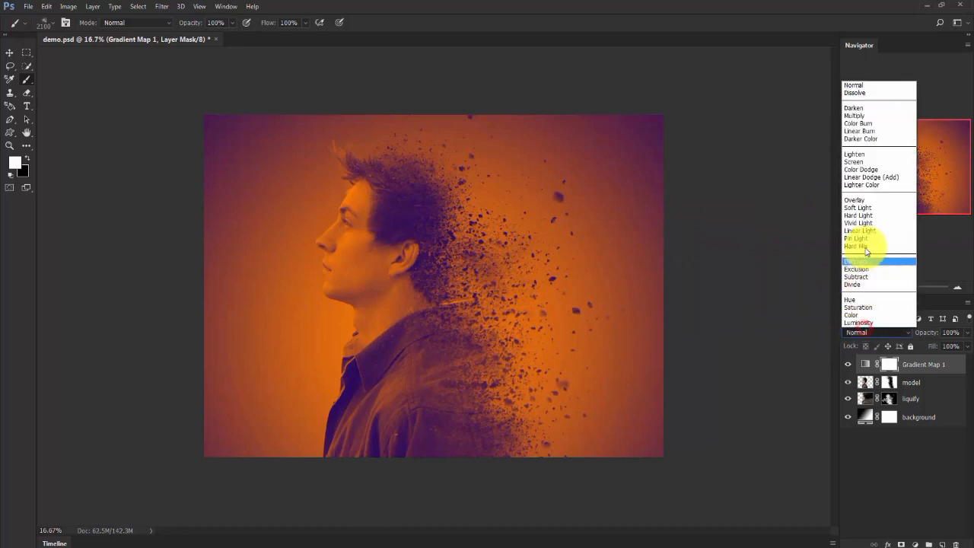
click(865, 207)
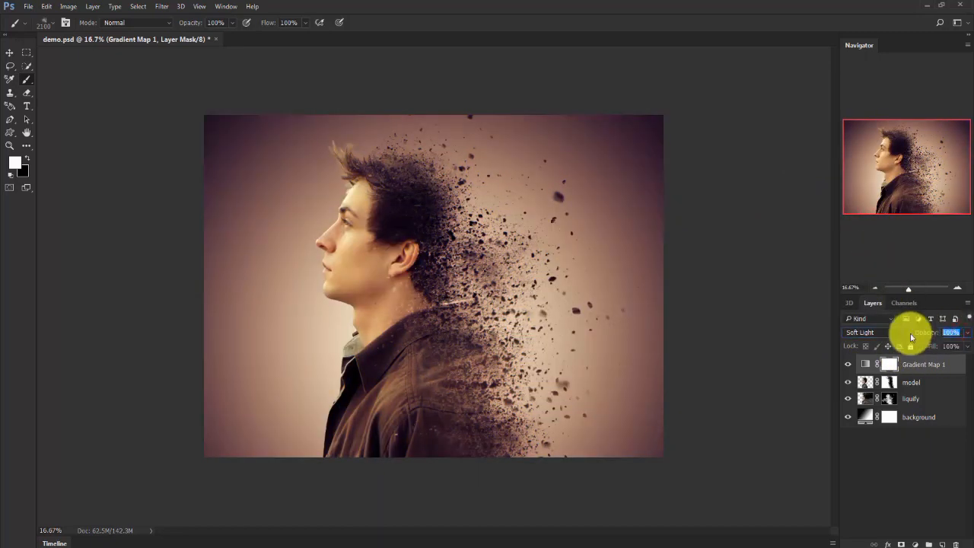
text(50)
key(Return)
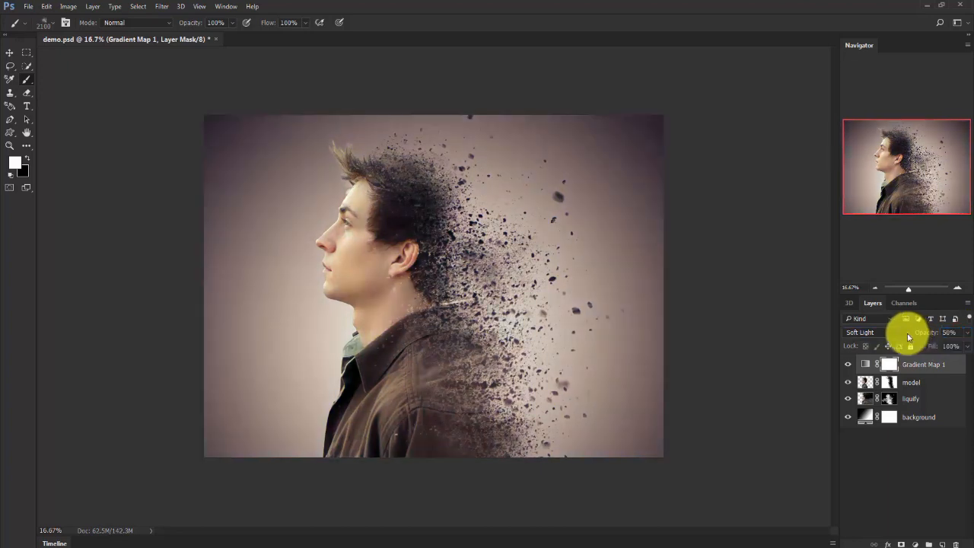
click(915, 433)
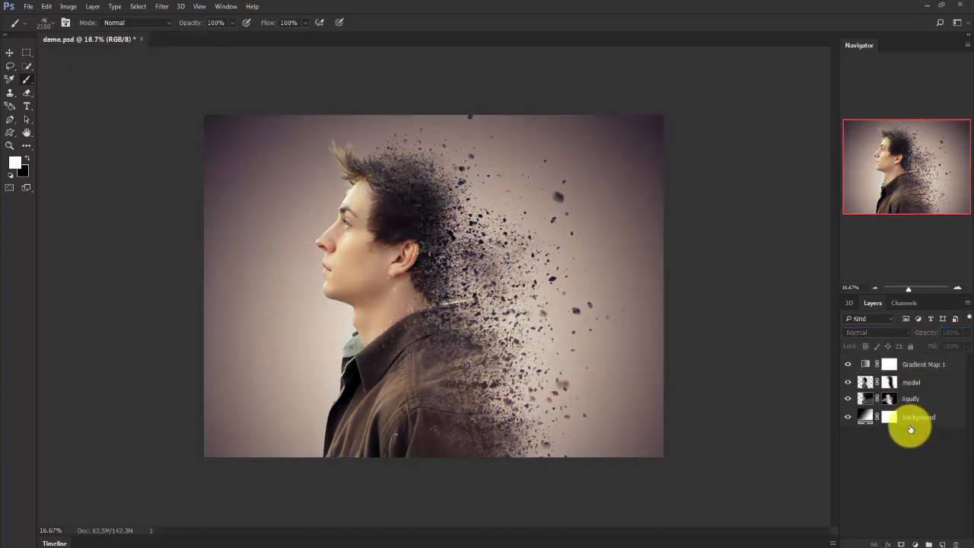
key(ctrl+minus)
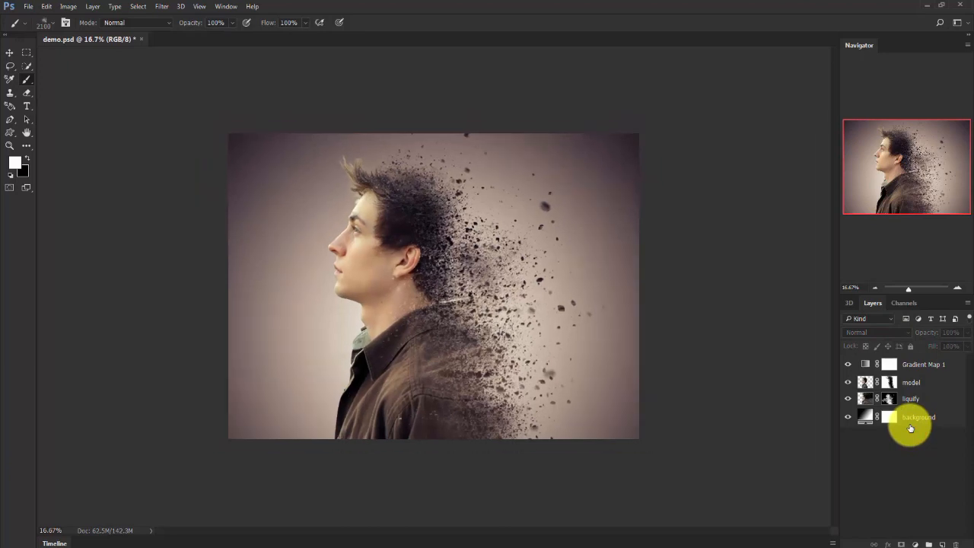
key(ctrl+minus)
key(ctrl+plus)
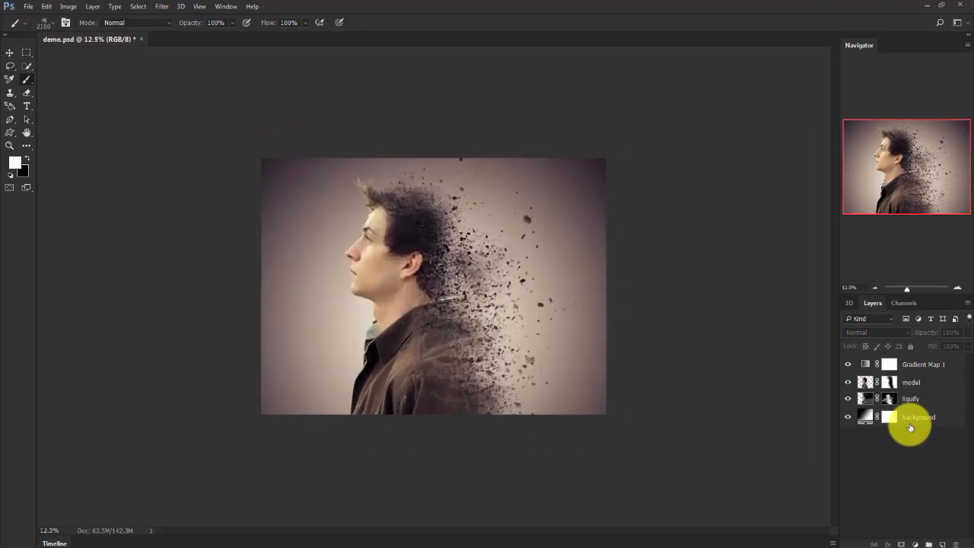
key(ctrl+plus)
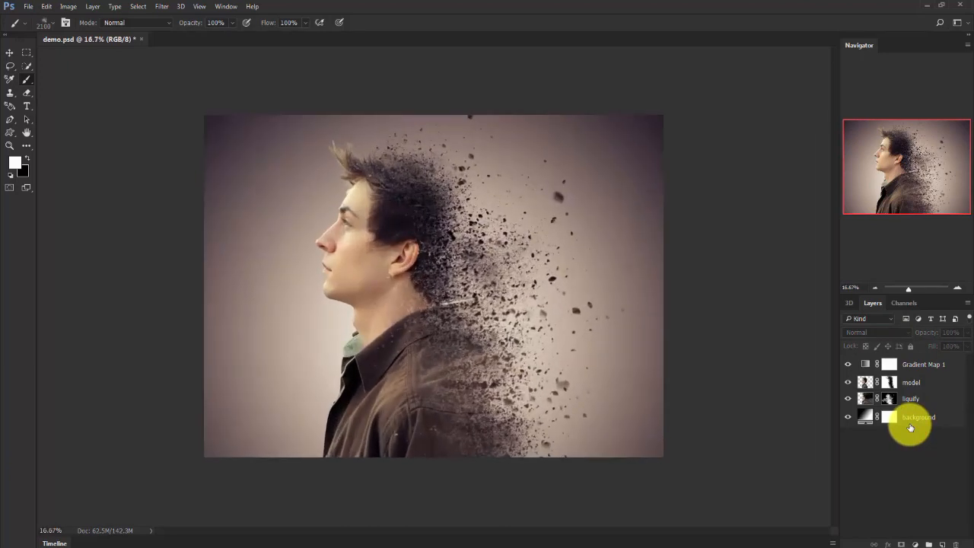